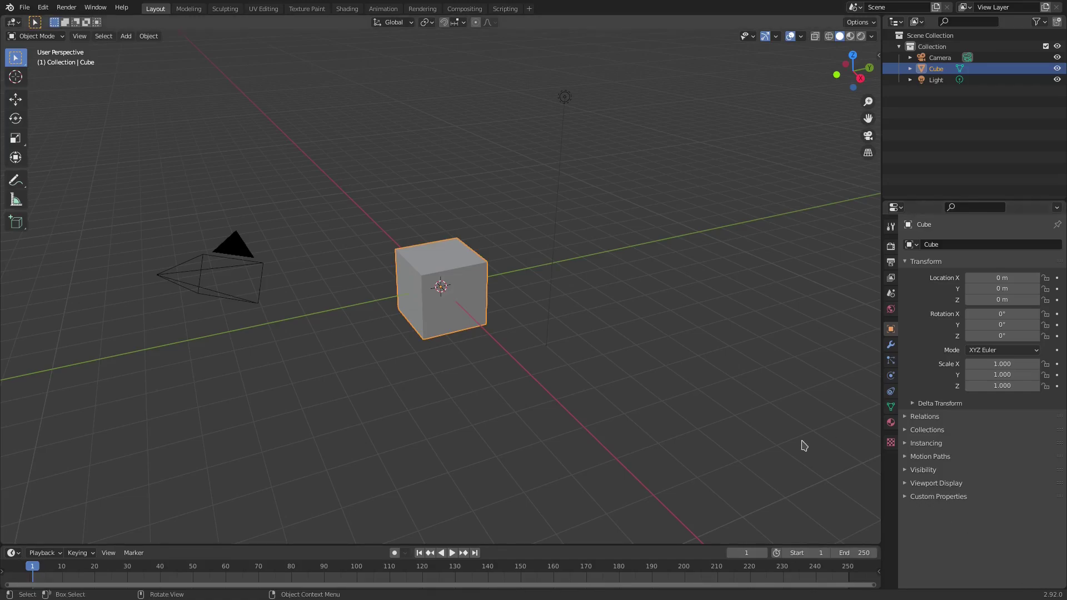
Step: Duplicate the default cube, scale the copy to about 0.608 and move it against the original cube
middle_click_drag(410, 350, 496, 354)
scroll(522, 341, "up", 3)
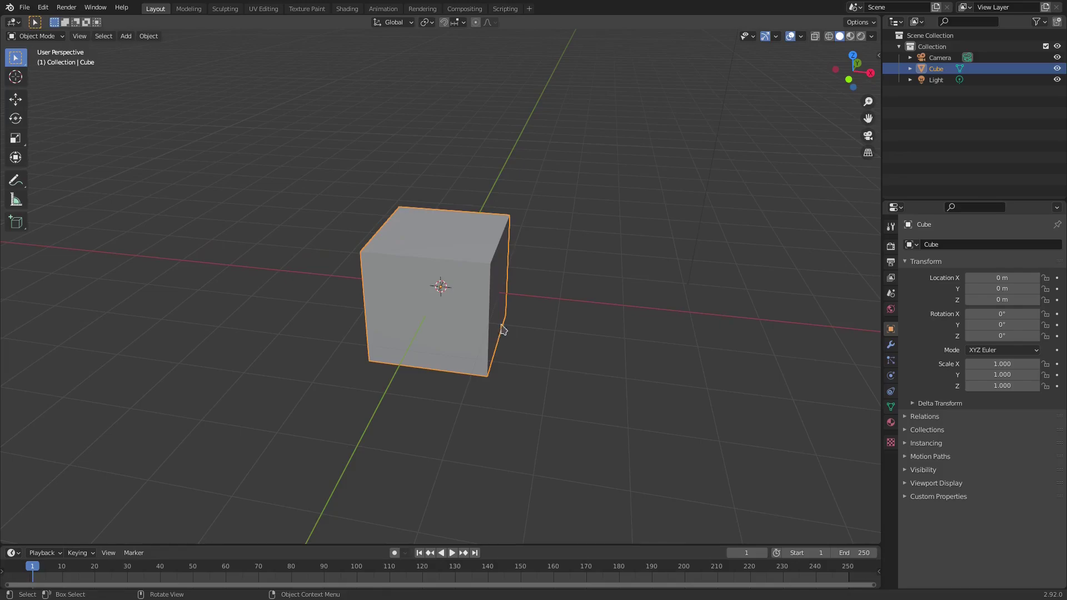
middle_click_drag(505, 322, 545, 285)
key("shift+d")
key("s")
left_click(570, 251)
middle_click_drag(570, 253, 452, 259)
key("g")
left_click(429, 241)
Step: Duplicate the small cube three times and place the copies around the upper part of the large cube
middle_click_drag(414, 295, 488, 306)
key("shift+d")
left_click(381, 332)
middle_click_drag(380, 334, 434, 349)
key("shift+d")
left_click(631, 354)
middle_click_drag(548, 356, 636, 385)
key("g")
left_click(512, 365)
key("shift+d")
left_click(512, 352)
mouse_move(512, 352)
middle_mouse_down()
mouse_move(417, 333)
mouse_move(529, 340)
middle_mouse_up()
scroll(506, 359, "up", 3)
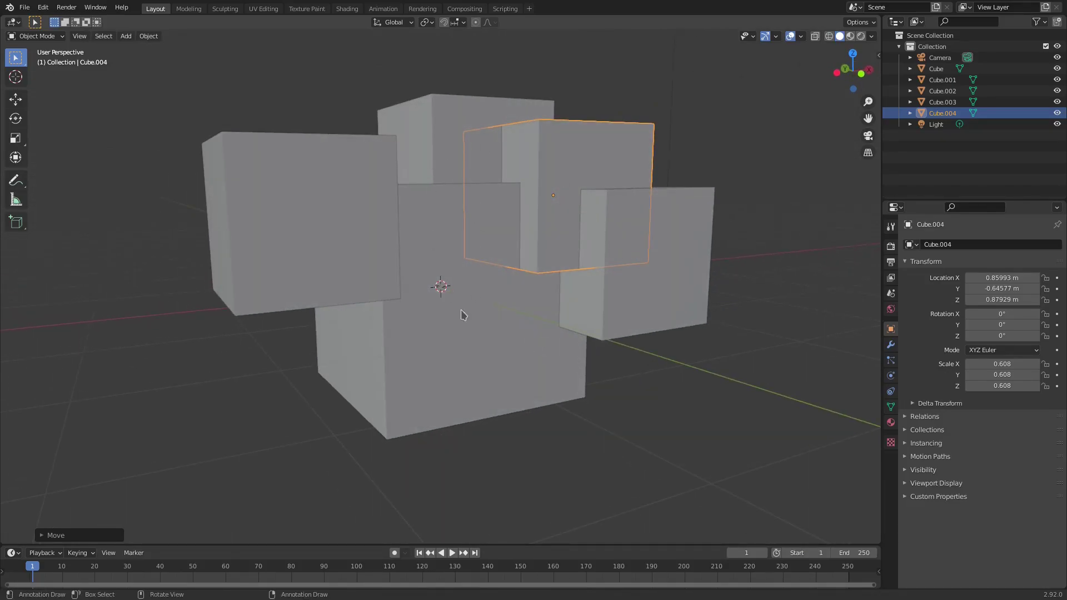
Step: Parent the four small cubes to the large cube using the Object option
left_click(472, 334)
middle_click_drag(452, 357, 281, 259)
left_click(446, 152)
left_click(580, 192)
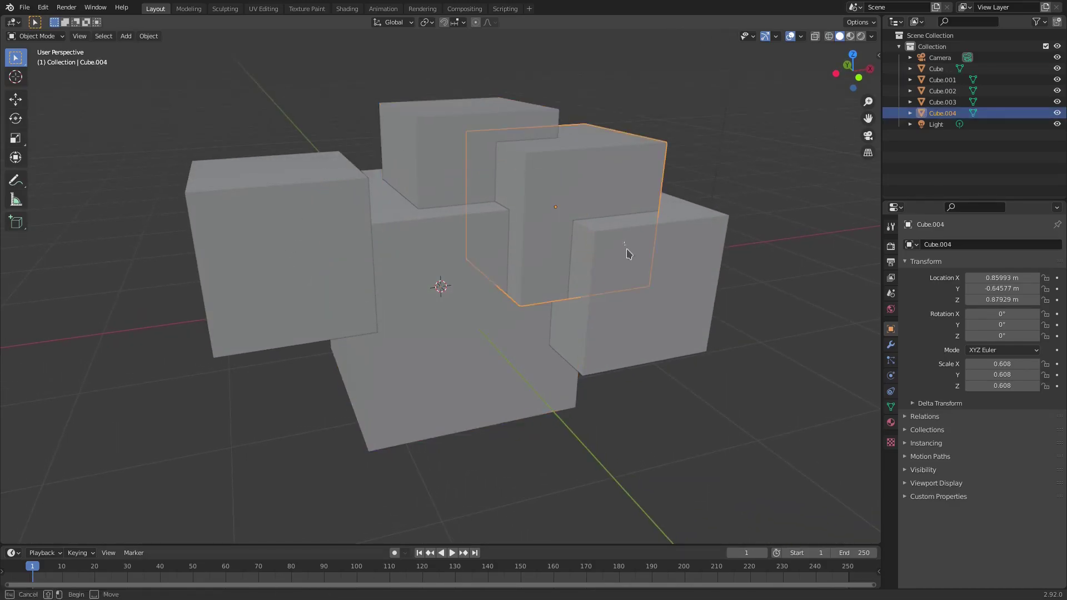
left_click(660, 299)
left_click(448, 330)
left_click(457, 150)
left_click(601, 213, "shift")
left_click(662, 301, "shift")
left_click(333, 315, "shift")
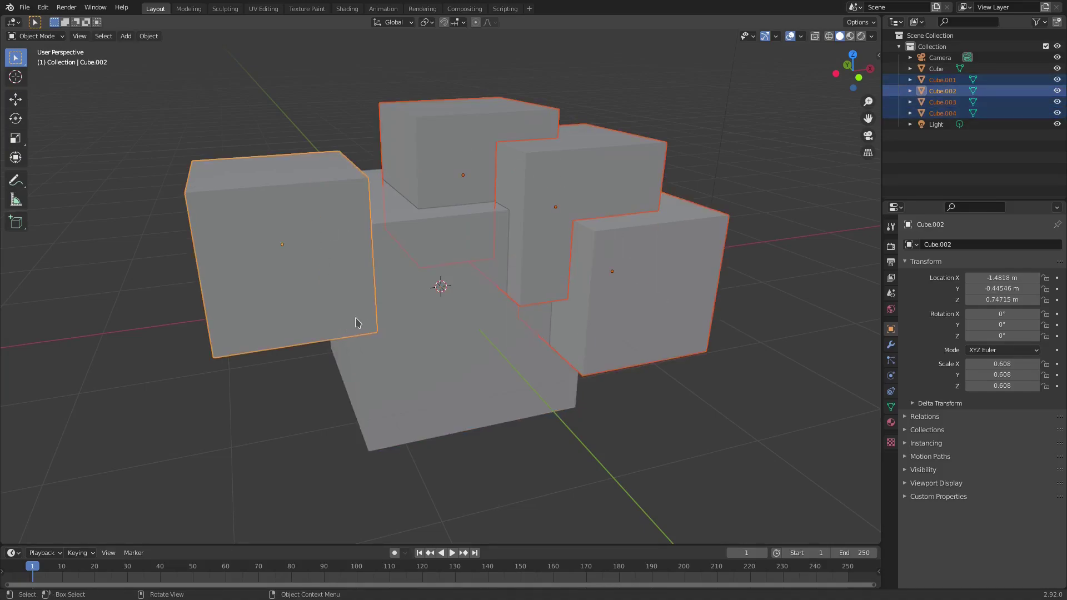
left_click(377, 323, "shift")
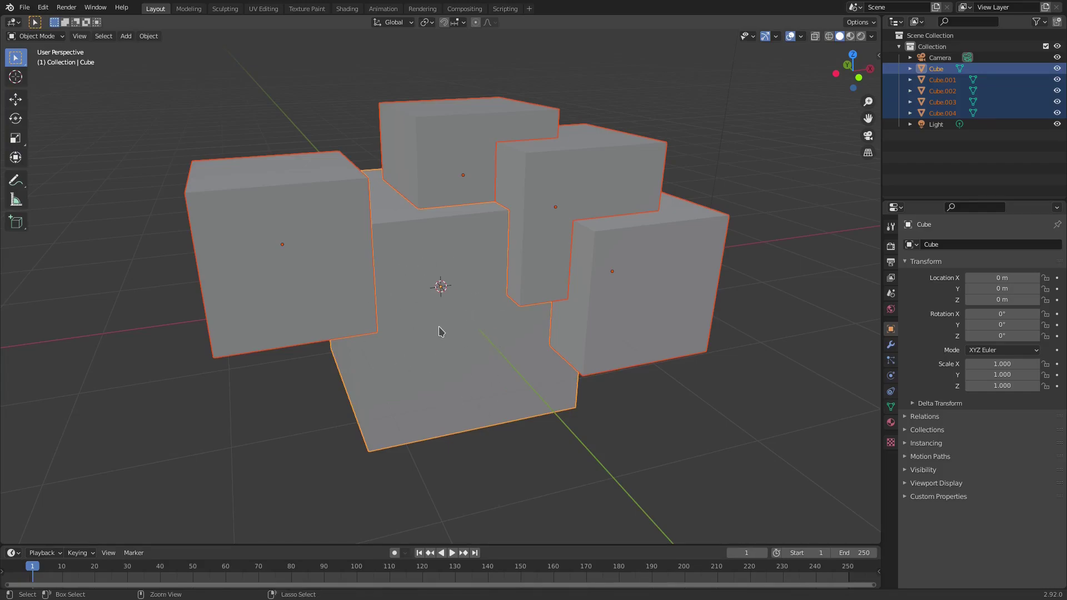
key("ctrl+p")
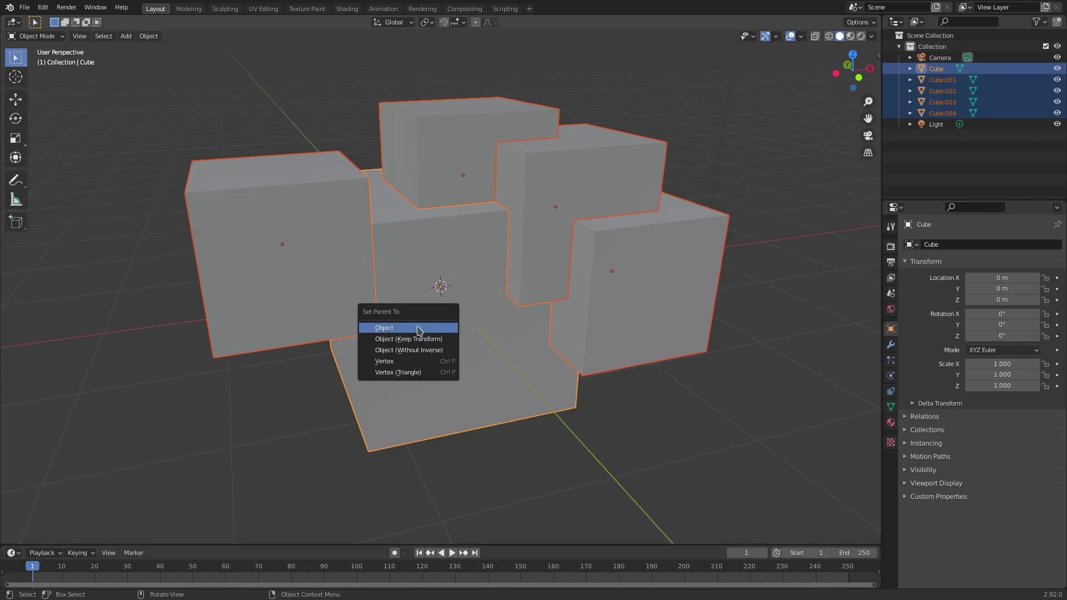
left_click(384, 329)
Step: Select only the large parent cube, try moving it with its children, and cancel the move
left_click(480, 348)
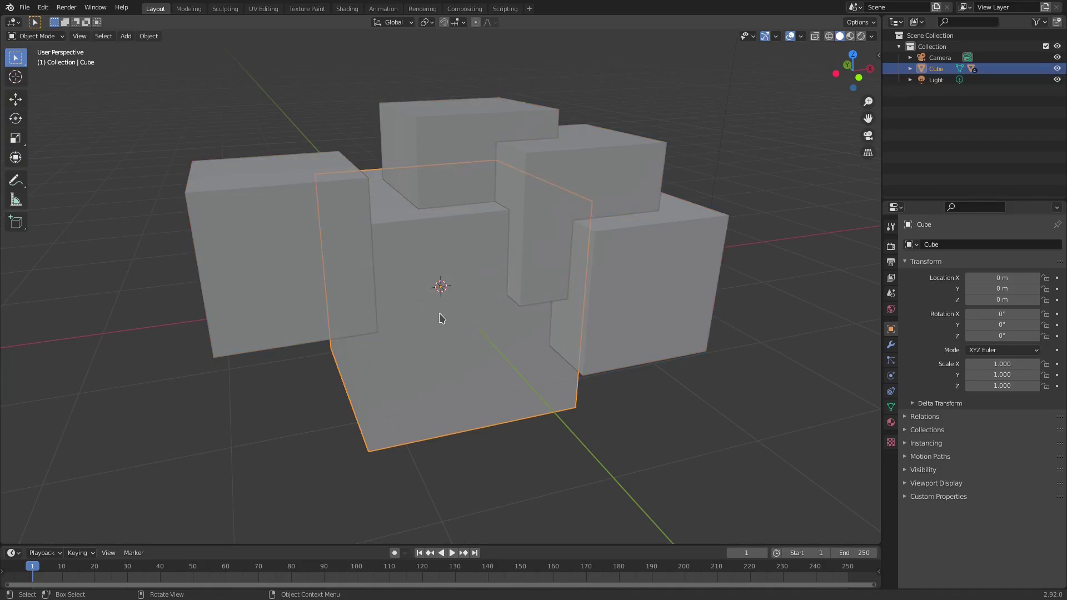
key("g")
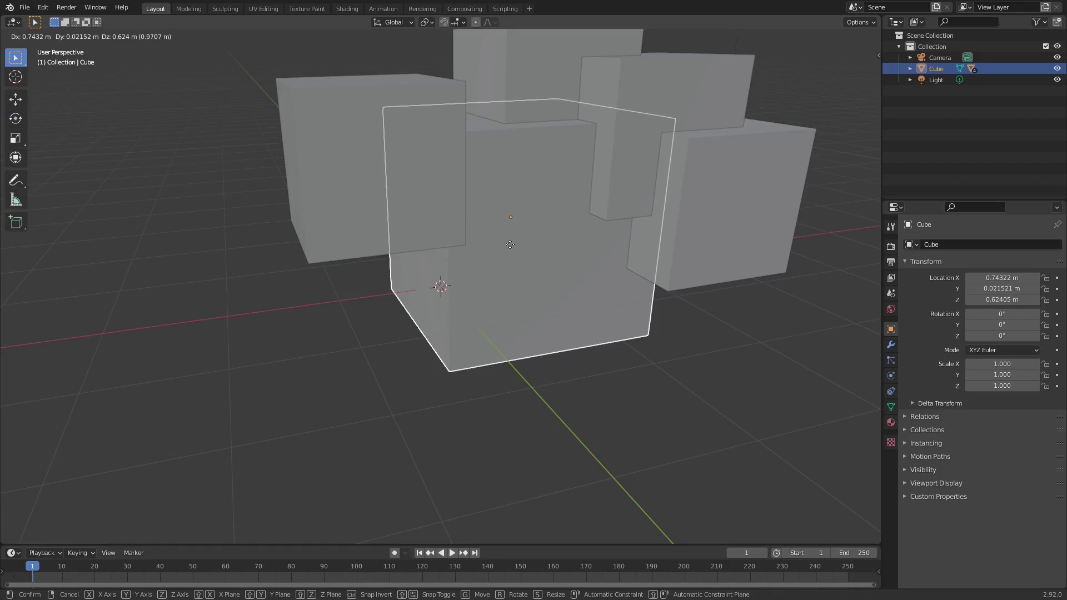
right_click(510, 245)
mouse_move(575, 257)
middle_mouse_down()
mouse_move(545, 269)
mouse_move(574, 269)
middle_mouse_up()
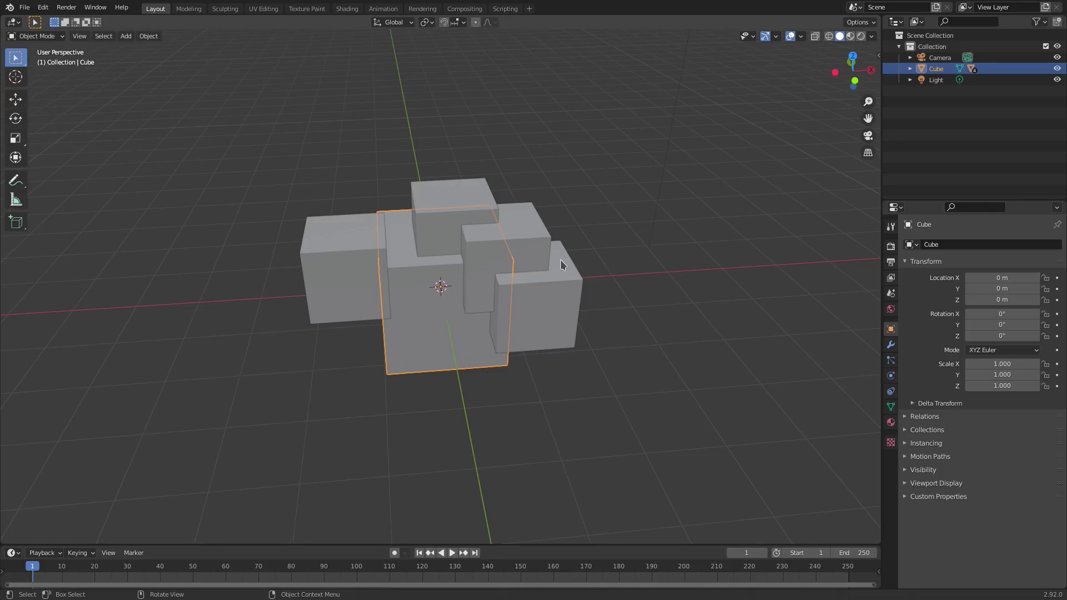
Step: Delete the large cube and all four small cubes from the scene
key("Delete")
key("a")
key("Delete")
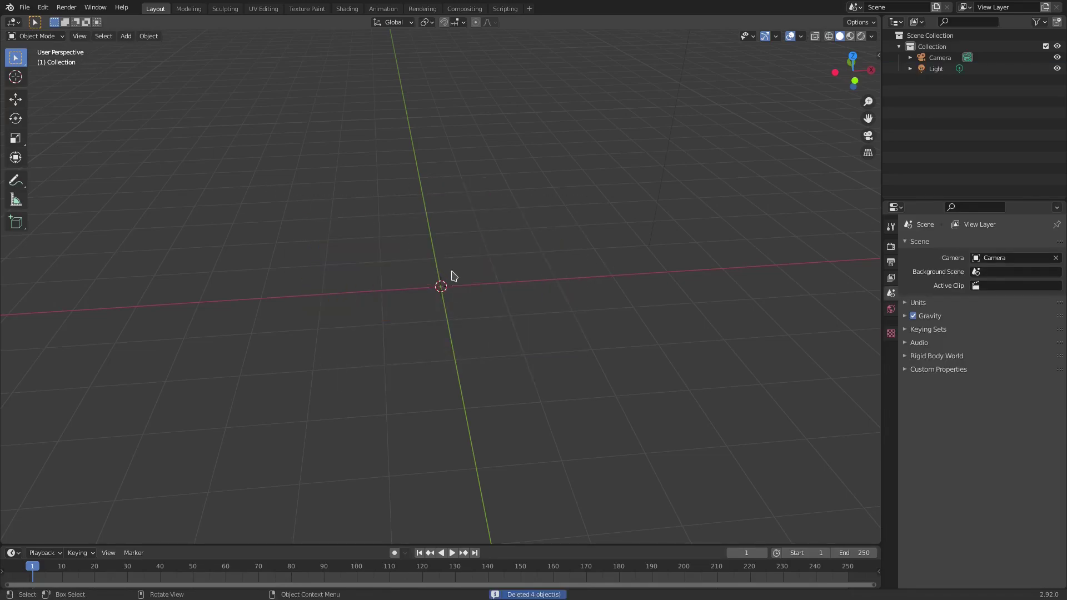
Step: Add an armature with a single bone at the world origin
scroll(448, 274, "up", 3)
key("shift+a")
mouse_move(449, 271)
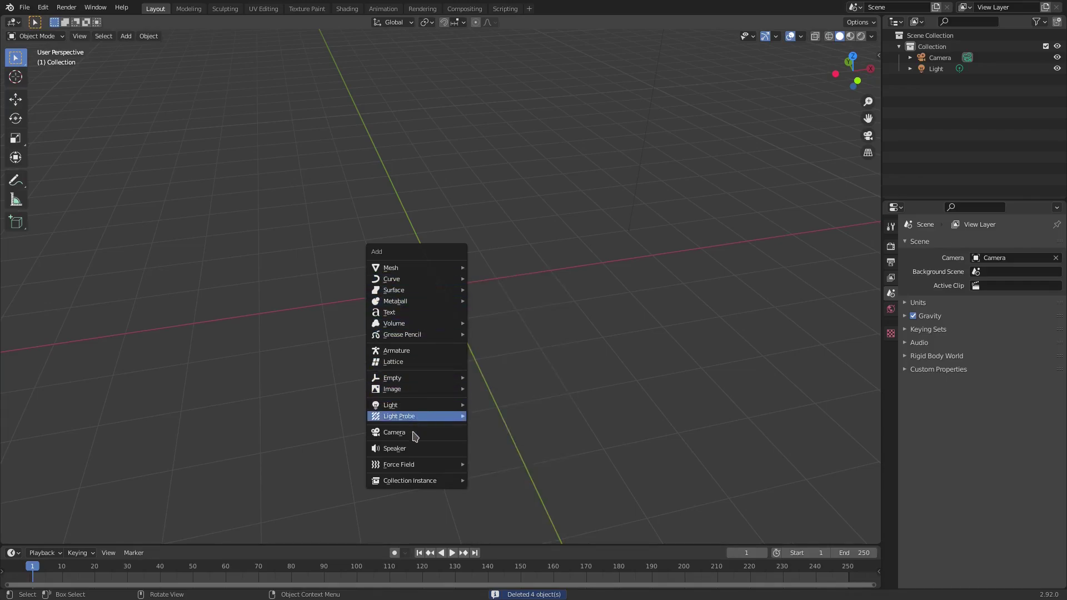
left_click(405, 351)
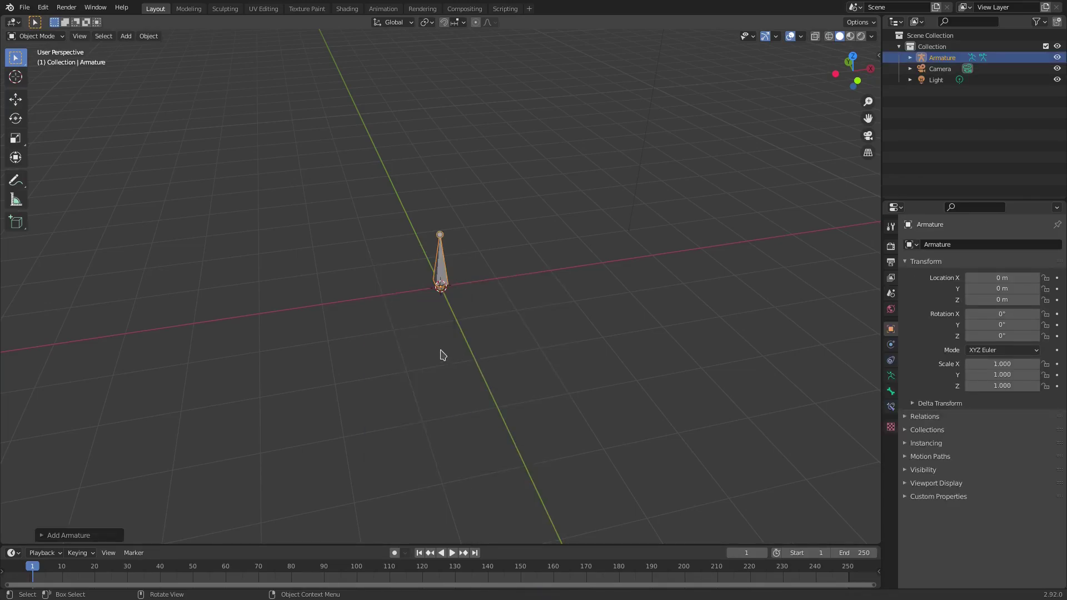
Step: Extrude two more bones upward along Z from the bone's tip, about 1.1 m and 1.3 m long
scroll(460, 314, "up", 4)
middle_click_drag(492, 241, 503, 330, "shift")
key("Tab")
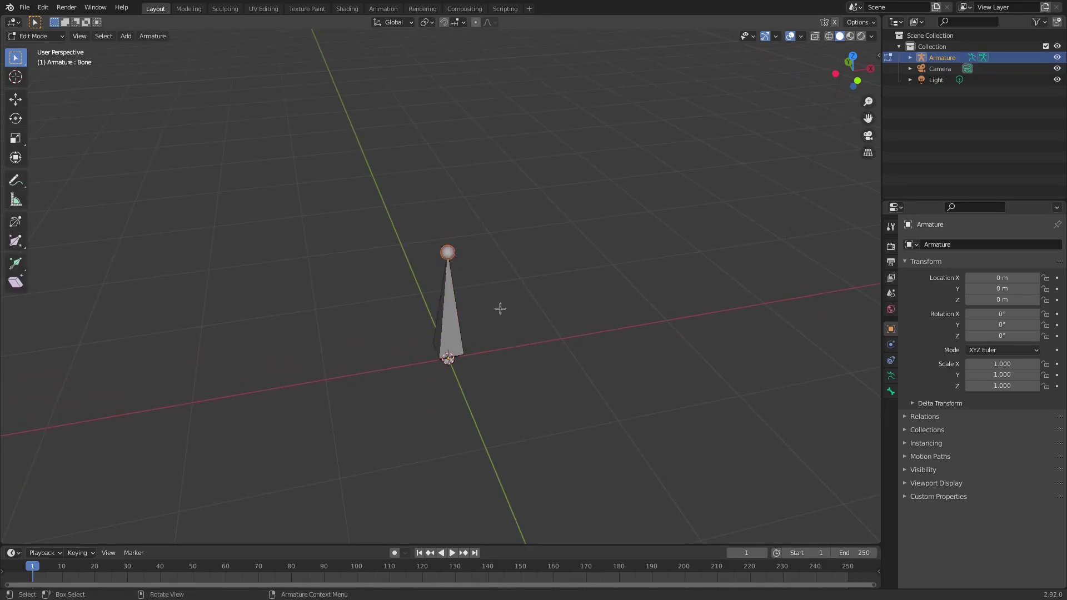
key("e")
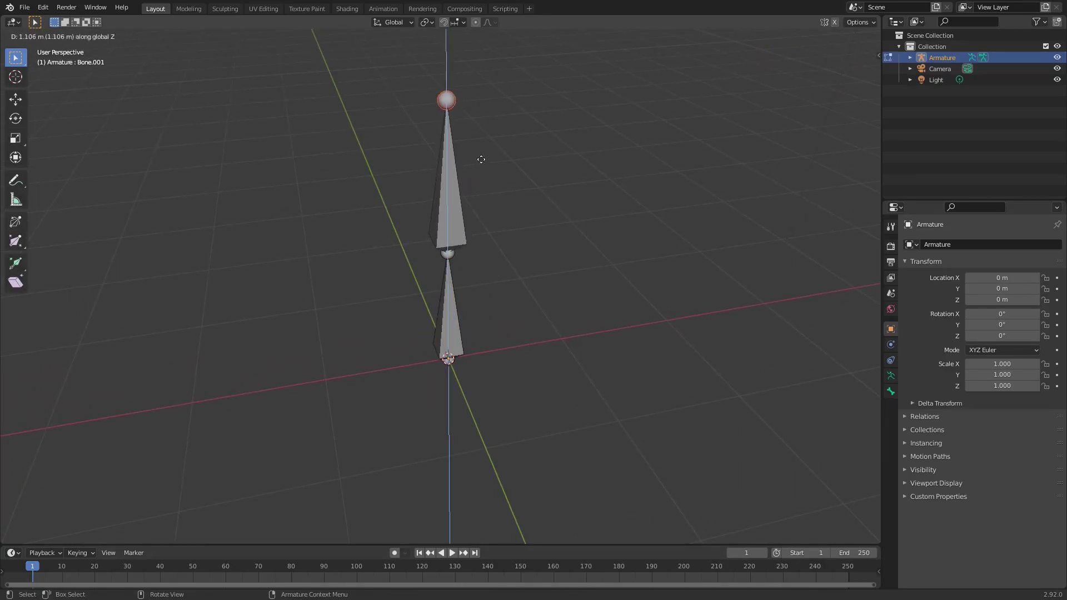
left_click(481, 162)
scroll(563, 292, "down", 1)
scroll(563, 292, "down", 4)
key("e")
key("z")
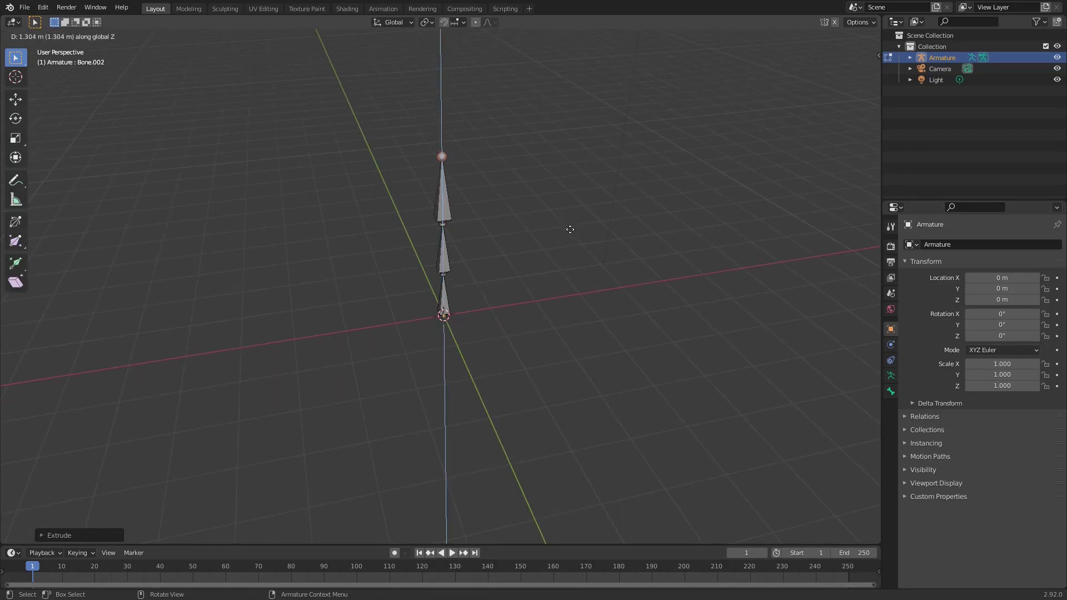
left_click(569, 229)
key("Tab")
Step: Add a cube and scale it into a tall box, about 0.434 in X and Y and 1.737 in Z
scroll(482, 298, "up", 2)
middle_click_drag(482, 297, 519, 284)
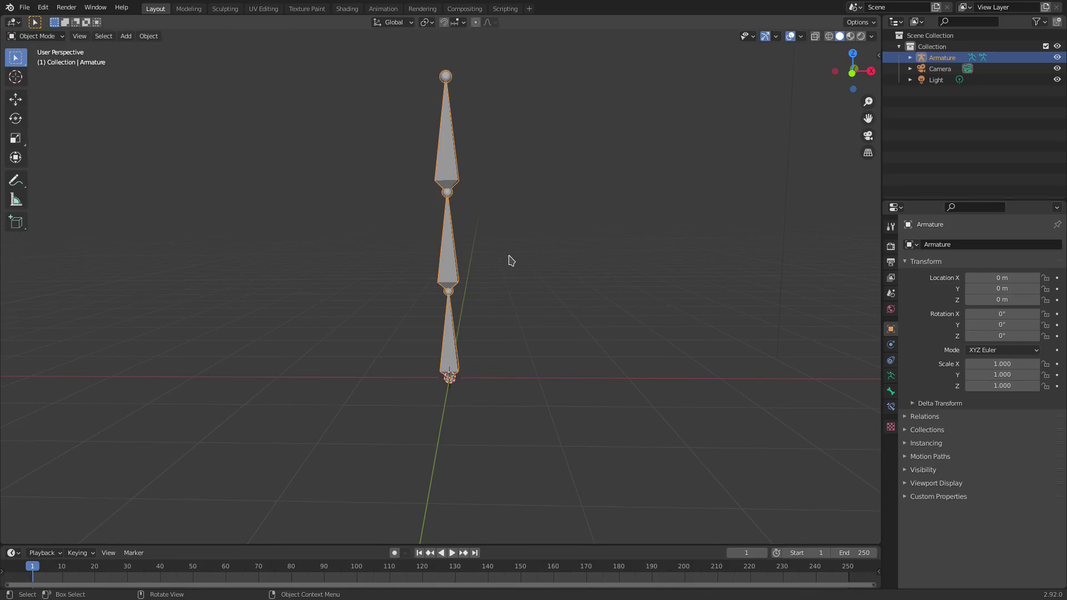
key("shift+a")
mouse_move(417, 109)
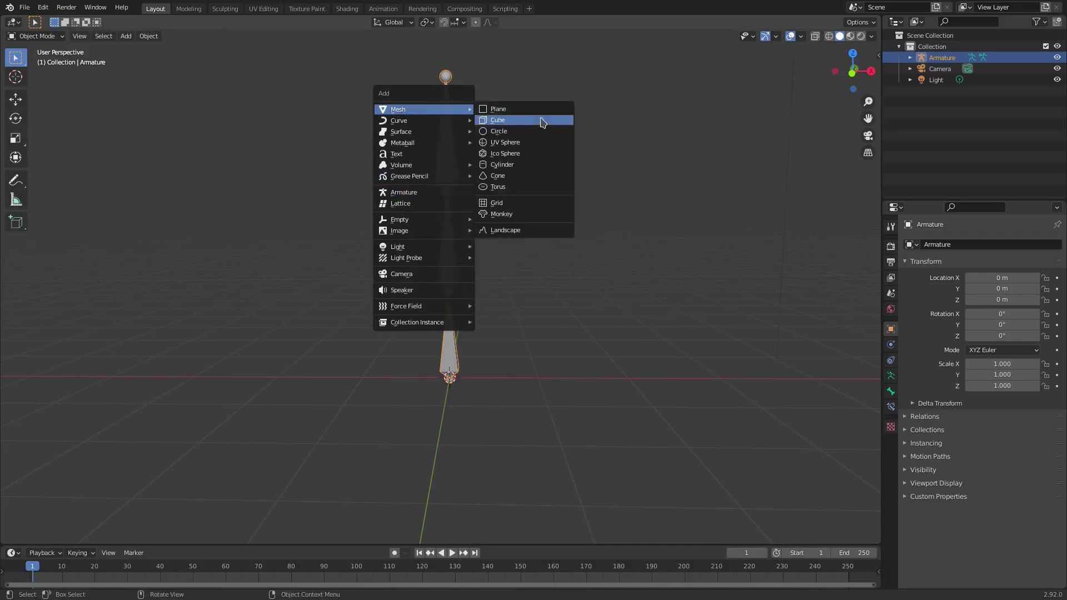
left_click(538, 123)
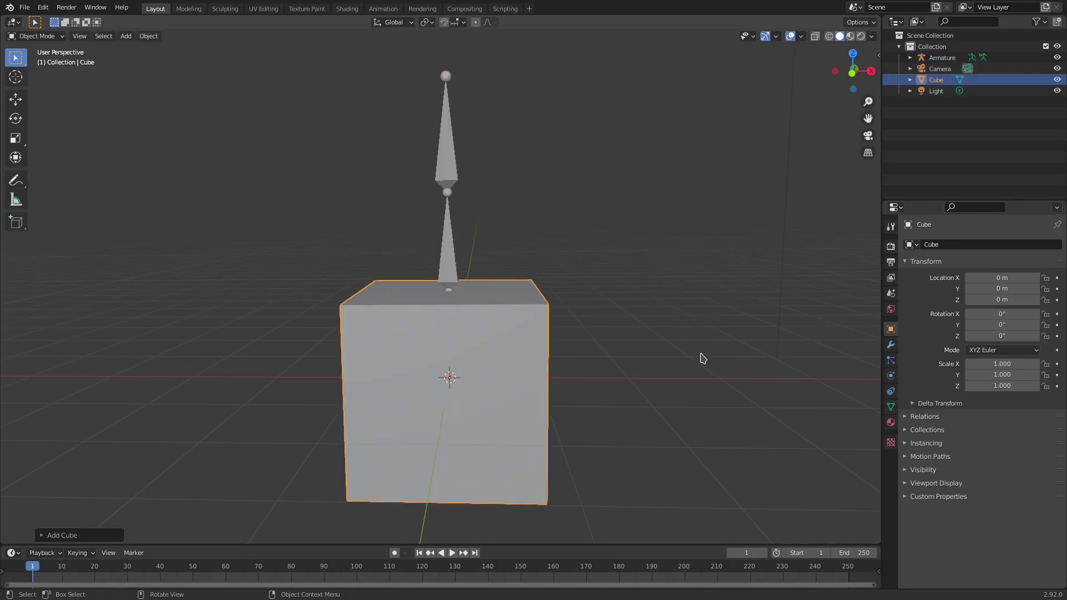
key("s")
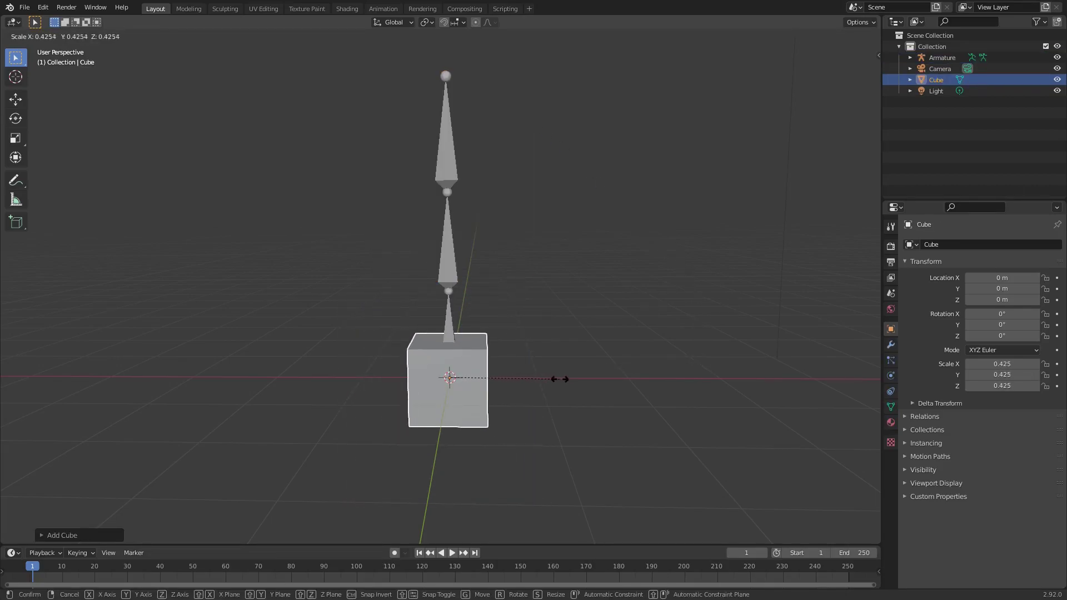
left_click(562, 379)
key("s")
key("z")
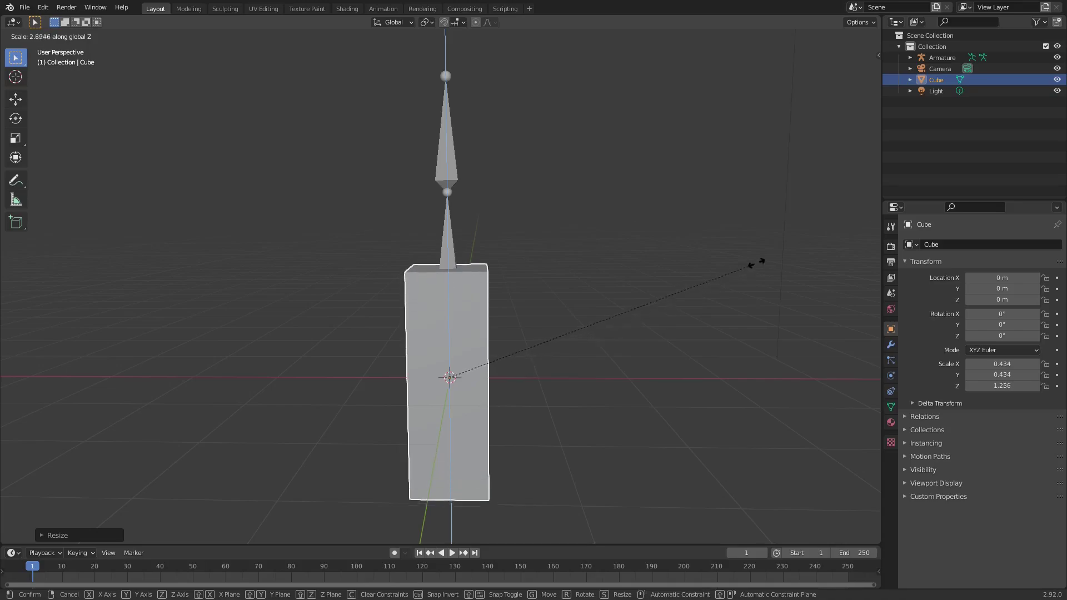
left_click(72, 166)
Step: Move the tall box up along Z to about 1.72 m so it encloses the bones
scroll(450, 318, "down", 1)
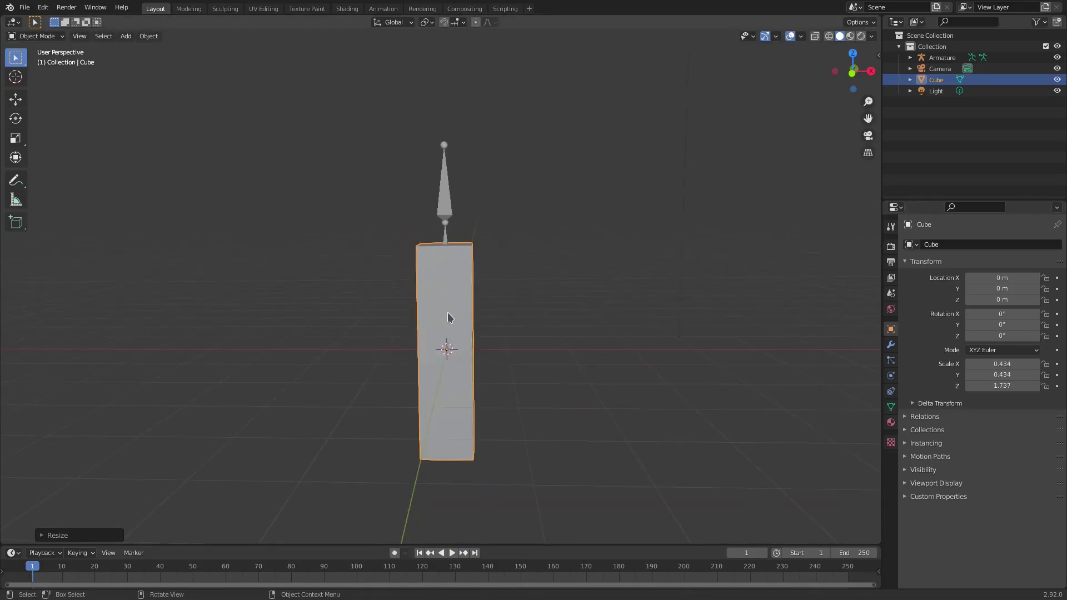
middle_click_drag(451, 318, 502, 302)
key("g")
key("z")
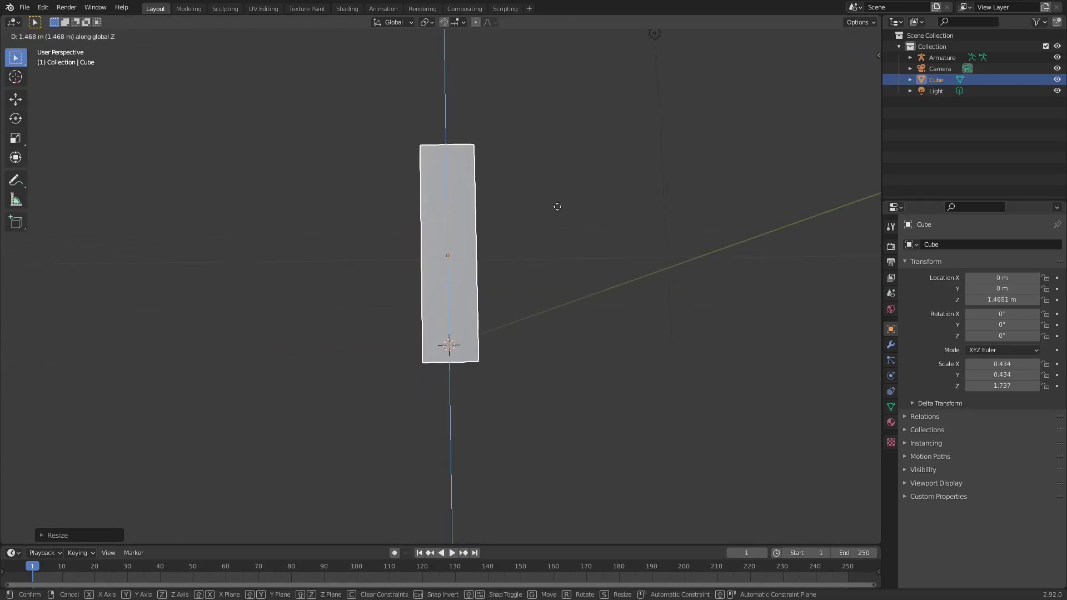
left_click(583, 198)
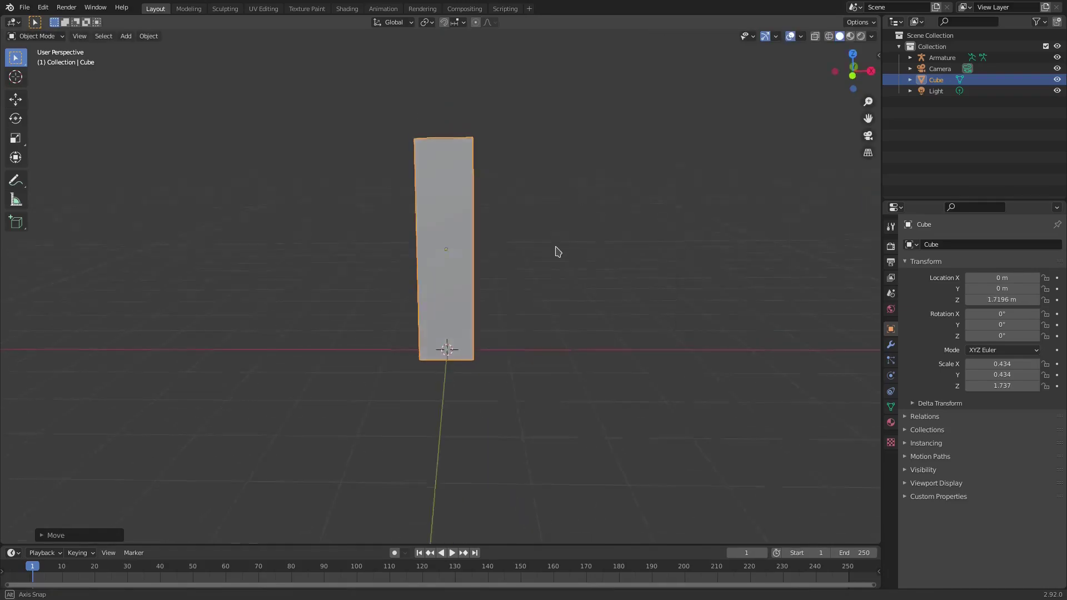
Step: Switch the viewport to wireframe shading to expose the bones inside the box
middle_click_drag(558, 254, 502, 188)
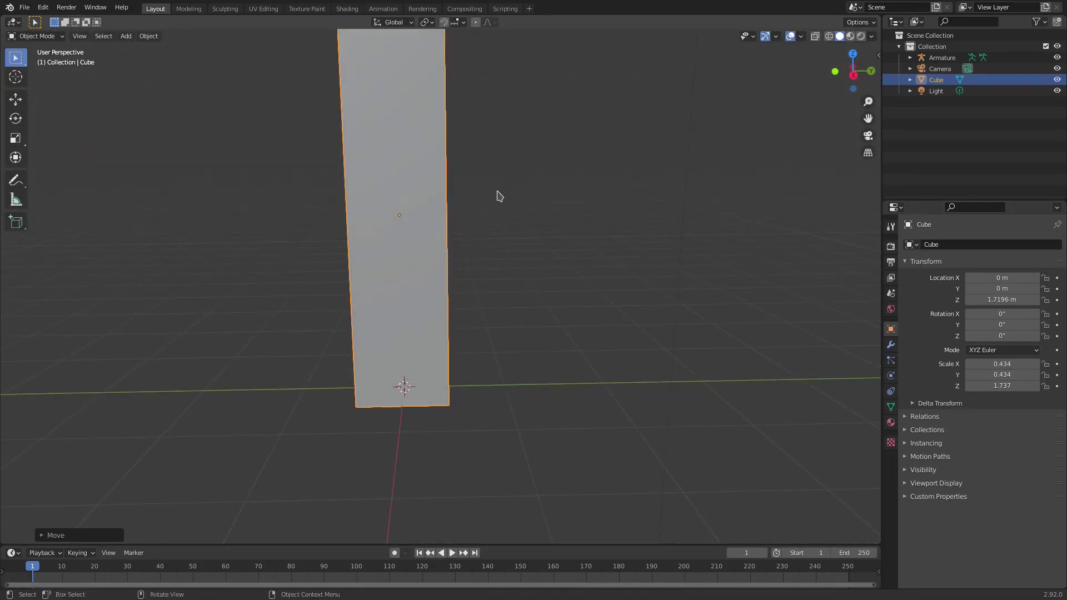
key("z")
left_click(407, 191)
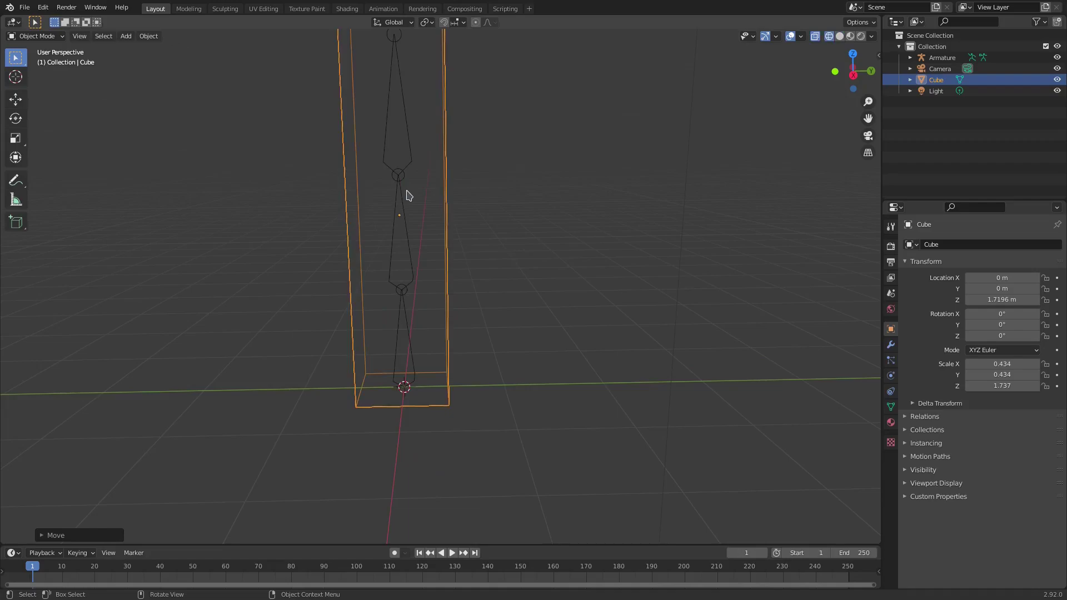
left_click(406, 191)
Step: Fine-tune the box's height along Z to about 1.711 m around the bone chain
mouse_move(503, 234)
middle_mouse_down("shift")
mouse_move(532, 270)
mouse_move(532, 237)
middle_mouse_up("shift")
middle_click_drag(532, 237, 537, 256, "shift")
scroll(536, 256, "down", 2)
left_click(497, 276)
middle_click_drag(488, 286, 526, 255)
left_click(481, 282)
key("g")
key("z")
left_click(482, 286)
key("g")
key("z")
left_click(494, 321)
Step: Select the armature and the box in turn and examine how the bone joints sit inside the box
left_click(484, 349)
left_click(516, 272)
middle_click_drag(510, 292, 477, 231)
left_click(476, 232)
middle_click_drag(573, 253, 543, 254)
middle_click_drag(529, 314, 469, 257, "shift")
scroll(469, 257, "up", 2)
middle_click_drag(401, 322, 407, 309)
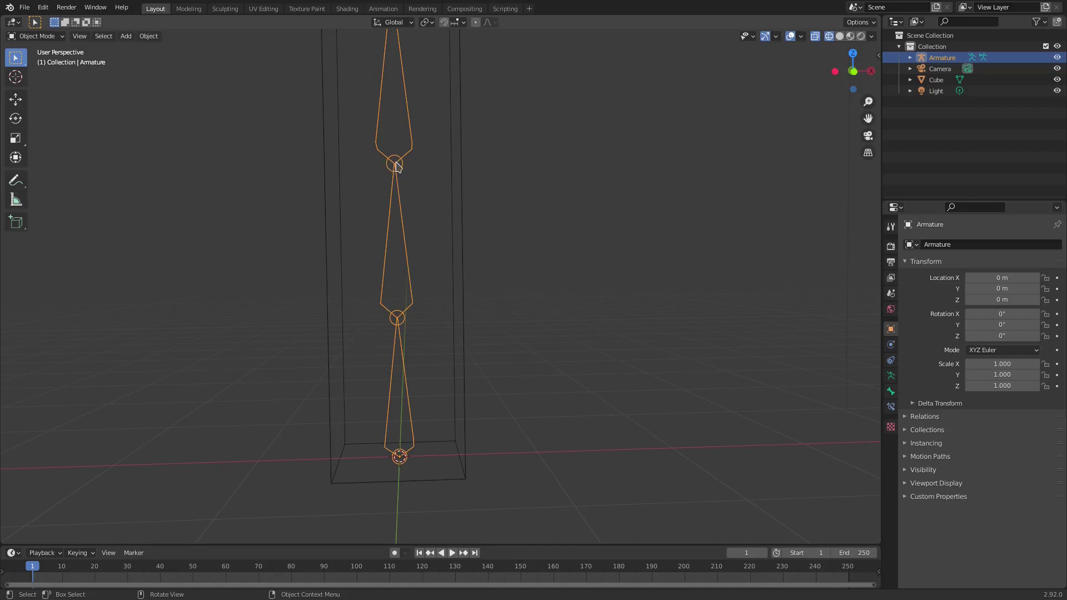
scroll(411, 207, "down", 1)
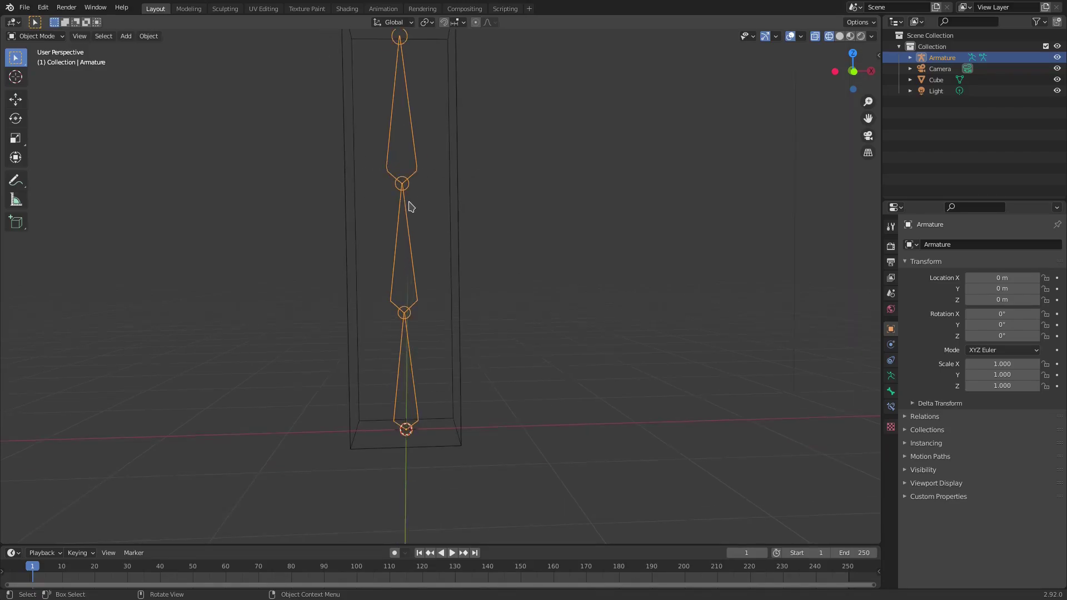
left_click(454, 203)
scroll(425, 197, "down", 1)
scroll(423, 192, "down", 1)
middle_click_drag(425, 197, 455, 245, "shift")
middle_click_drag(468, 289, 463, 255, "shift")
scroll(462, 254, "up", 2)
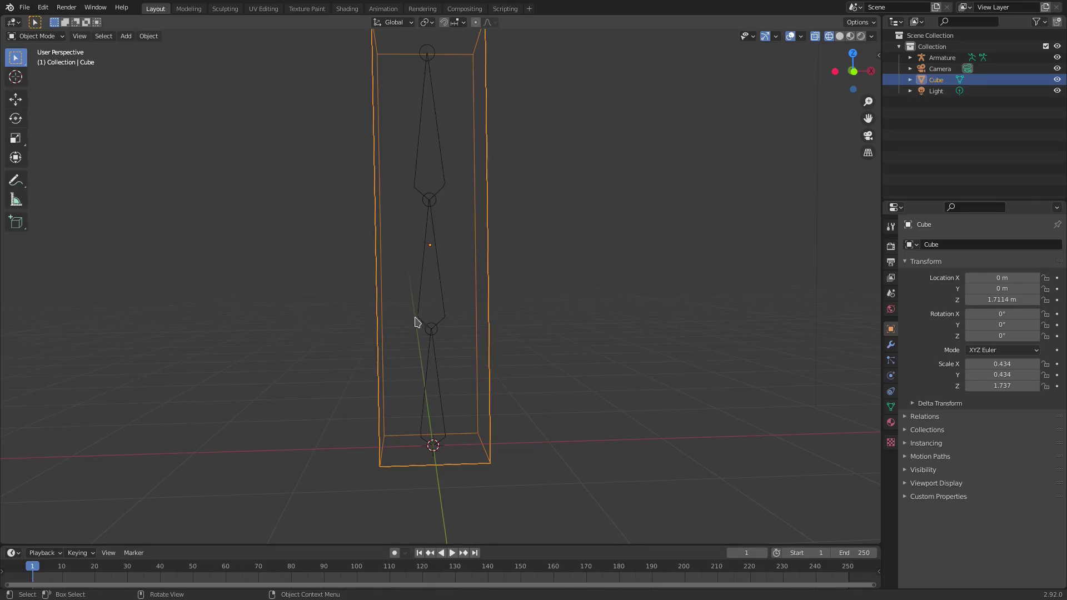
scroll(428, 239, "down", 1)
scroll(483, 220, "down", 1)
middle_click_drag(476, 326, 467, 327)
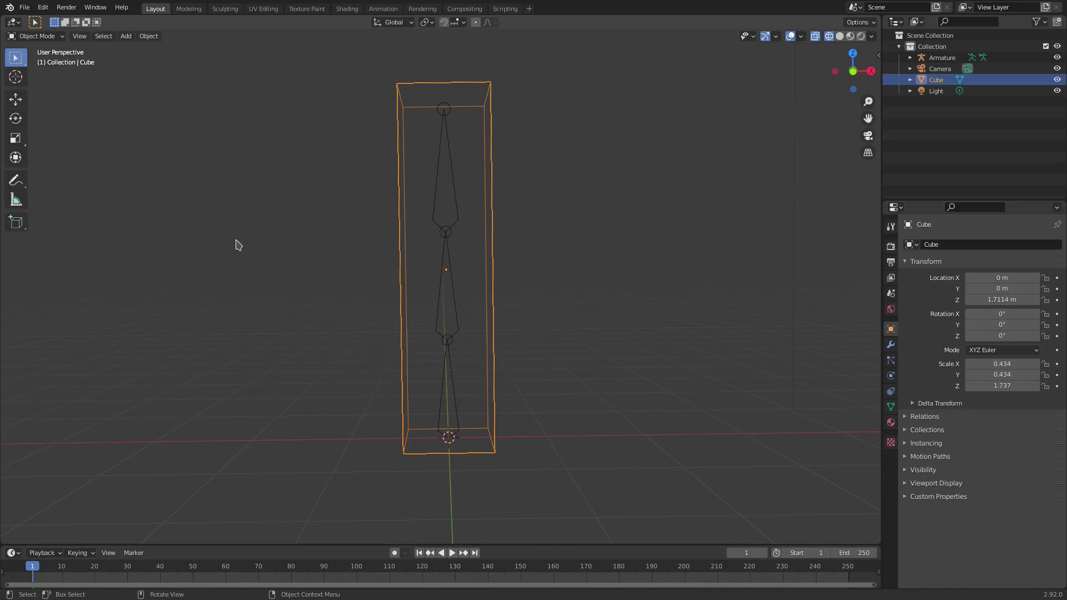
Step: Cut two horizontal edge loops around the box mesh, one level with each of the two joints between bones
key("Tab")
middle_click_drag(538, 219, 485, 201)
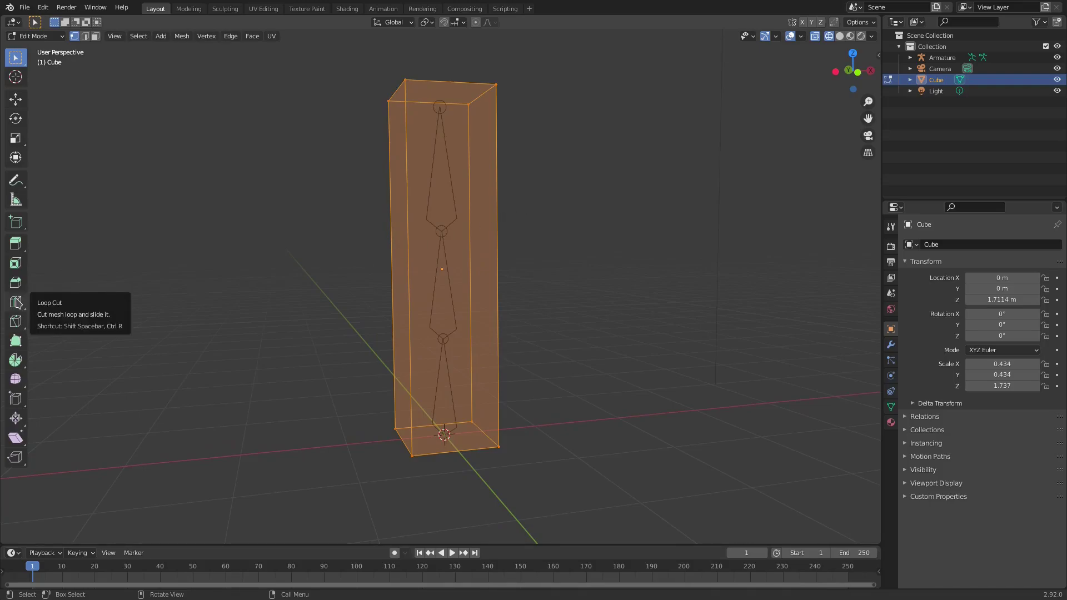
left_click(15, 303)
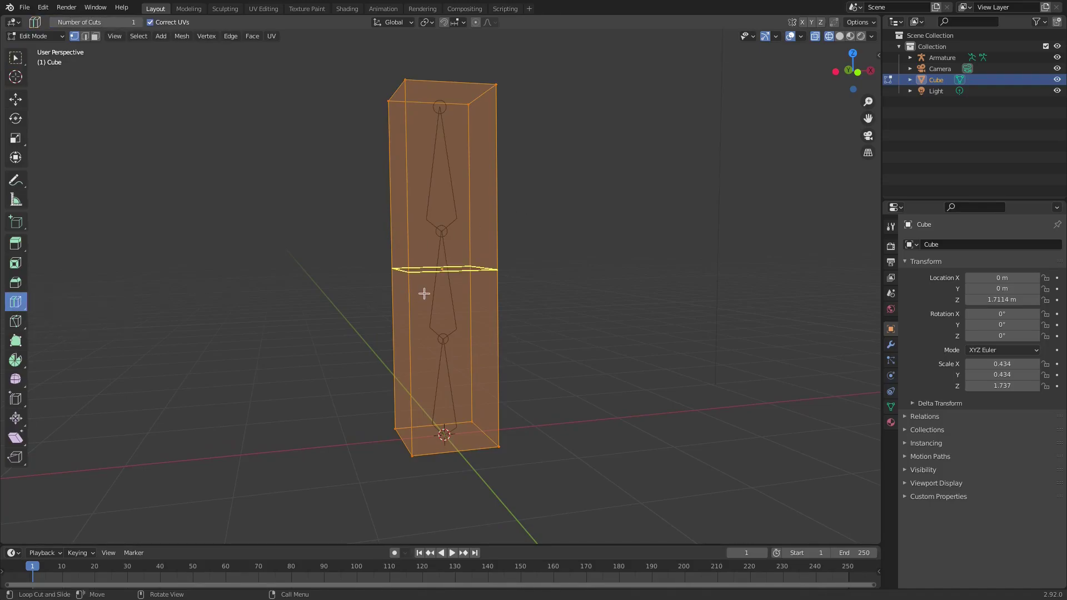
left_click_drag(443, 269, 455, 244)
middle_click_drag(626, 259, 589, 254)
left_click_drag(452, 317, 466, 317)
middle_click_drag(569, 335, 548, 229)
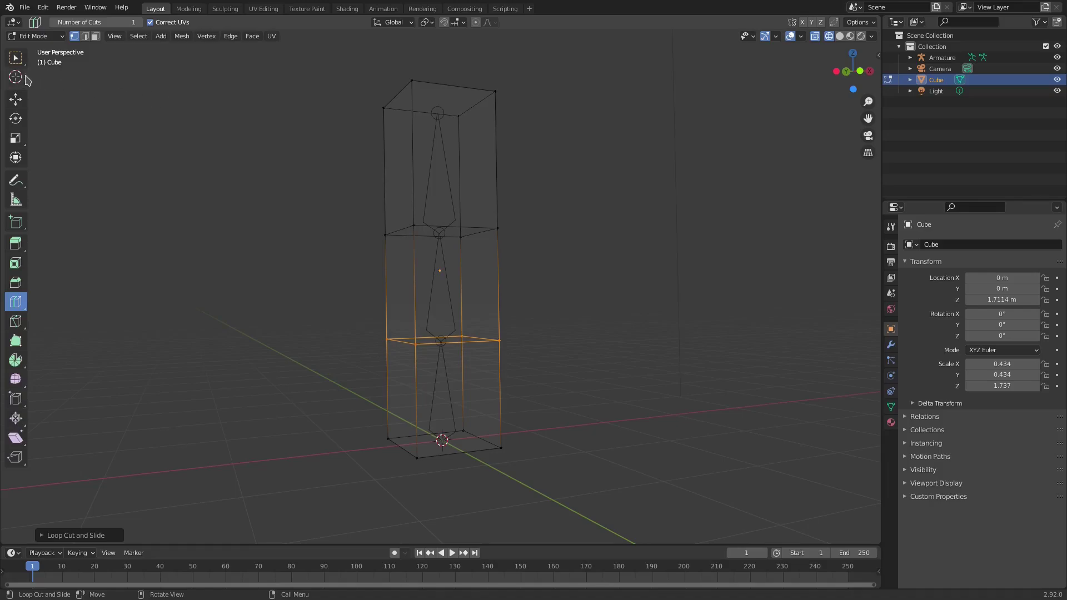
left_click(16, 57)
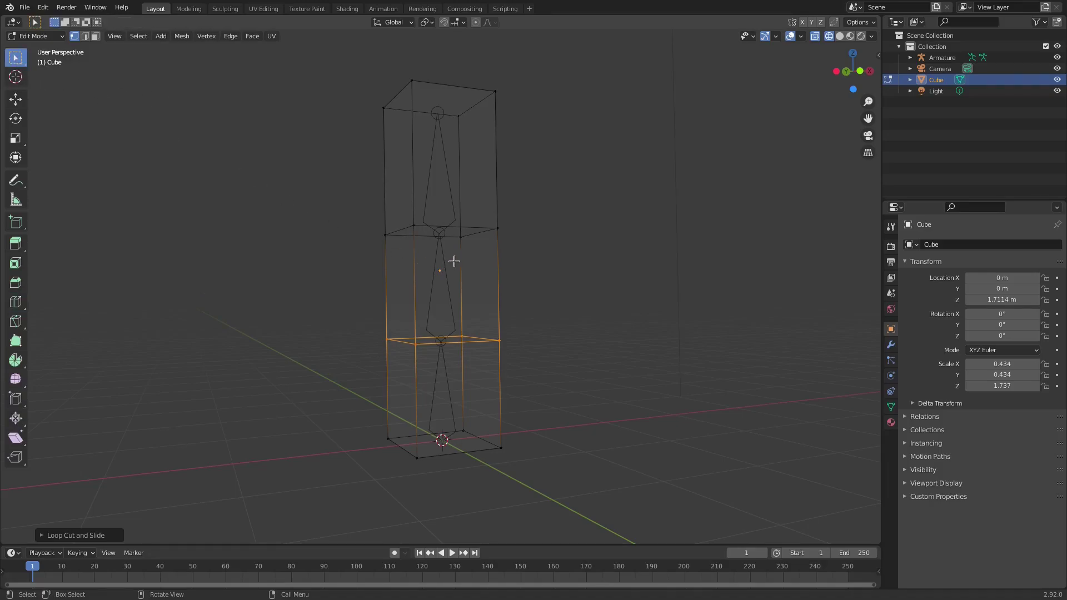
key("b")
left_click_drag(575, 282, 328, 197)
scroll(509, 265, "up", 1)
middle_click_drag(572, 279, 568, 279)
key("ctrl")
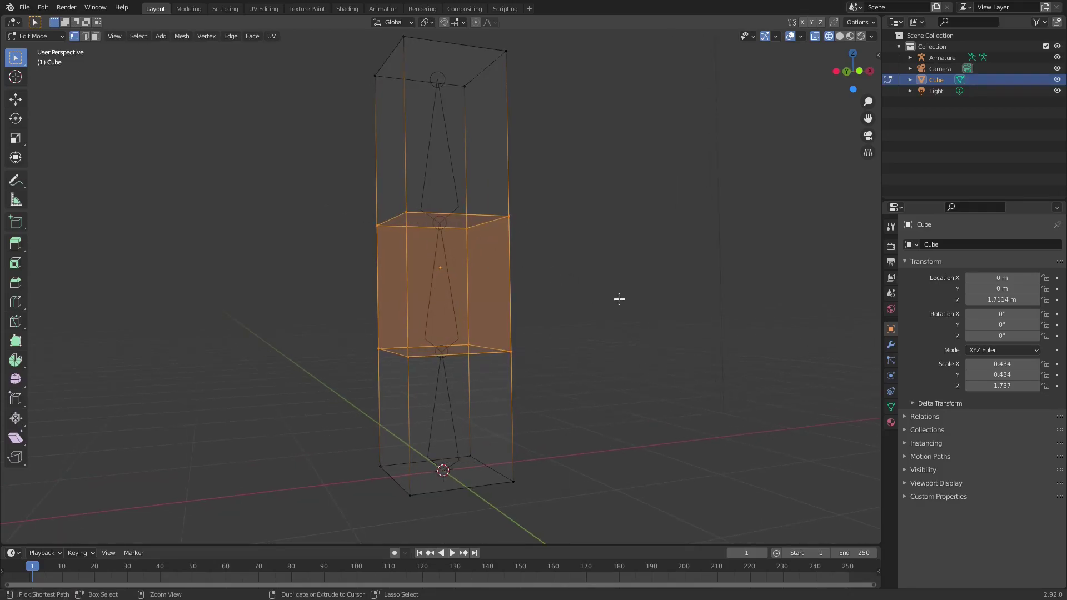
key("ctrl+b")
scroll(628, 300, "up", 3)
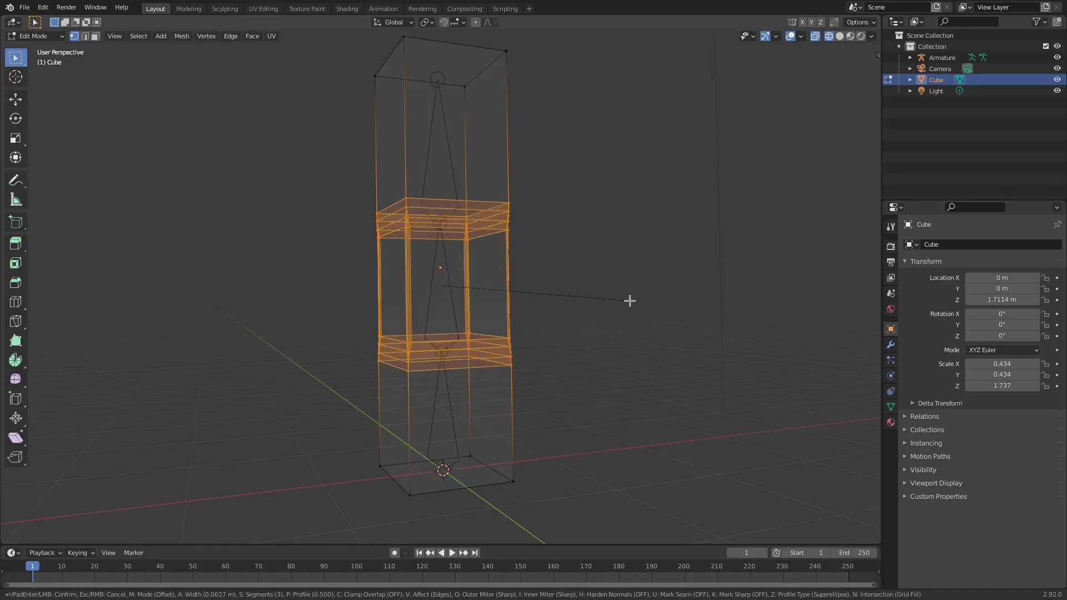
right_click(636, 306)
Step: Bevel the lower edge loop of the box with two segments and a width of about 0.088 m
middle_click_drag(615, 309, 593, 310)
middle_click_drag(389, 318, 564, 335)
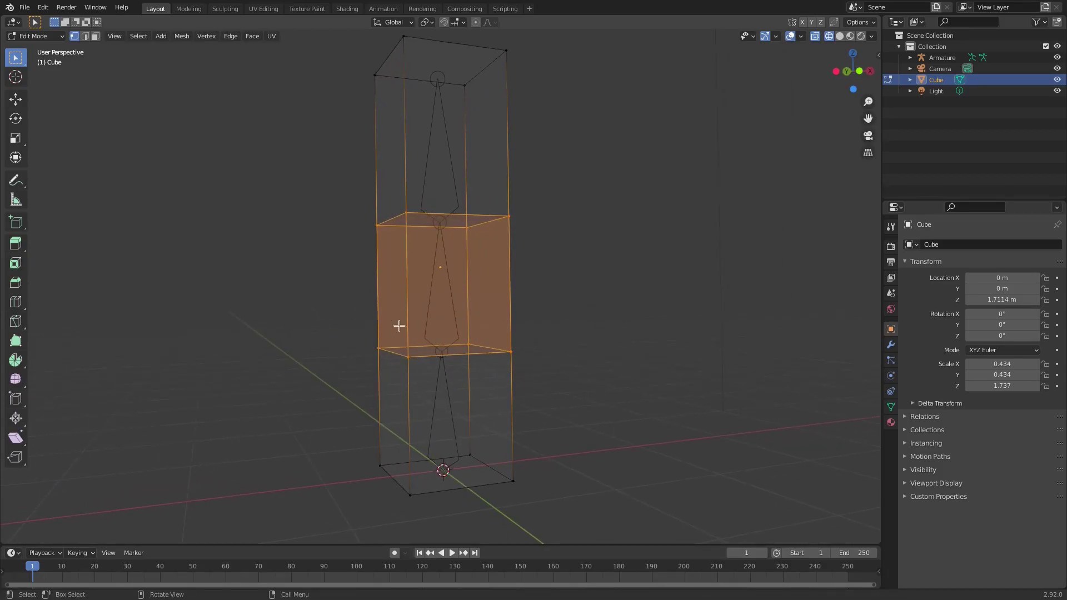
middle_click_drag(402, 326, 369, 328)
left_click(410, 342)
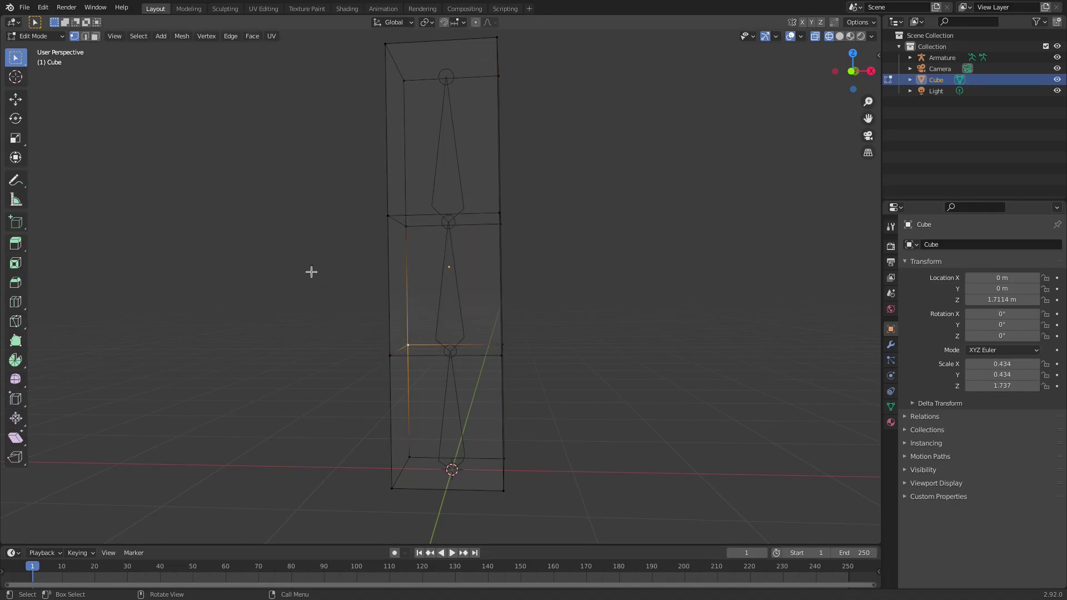
middle_click_drag(321, 275, 425, 318)
left_click_drag(341, 316, 556, 374)
key("ctrl+b")
scroll(566, 371, "up", 1)
scroll(572, 373, "down", 3)
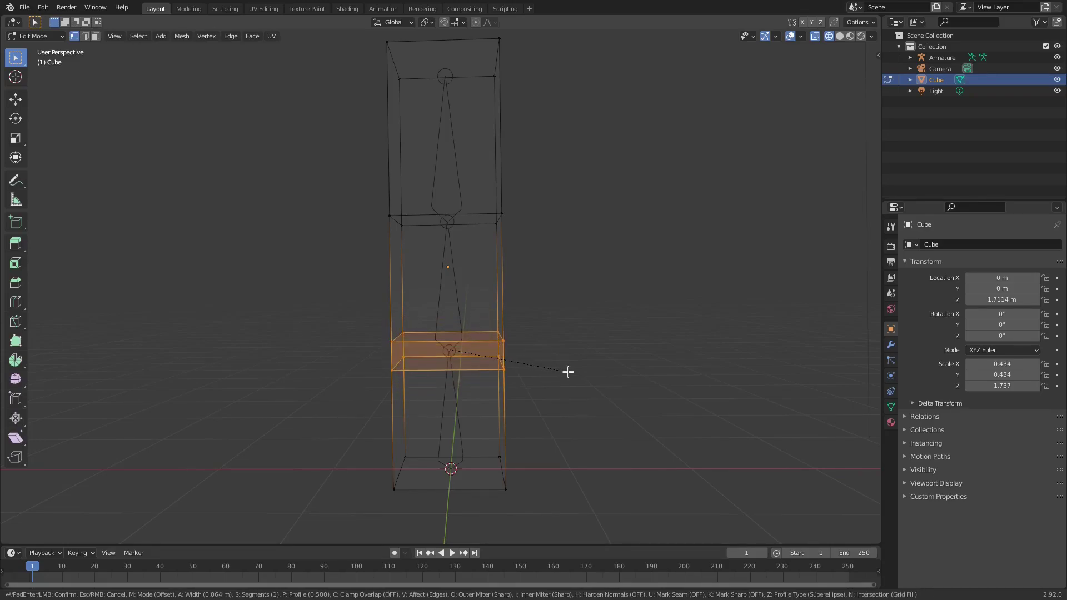
scroll(563, 371, "down", 1)
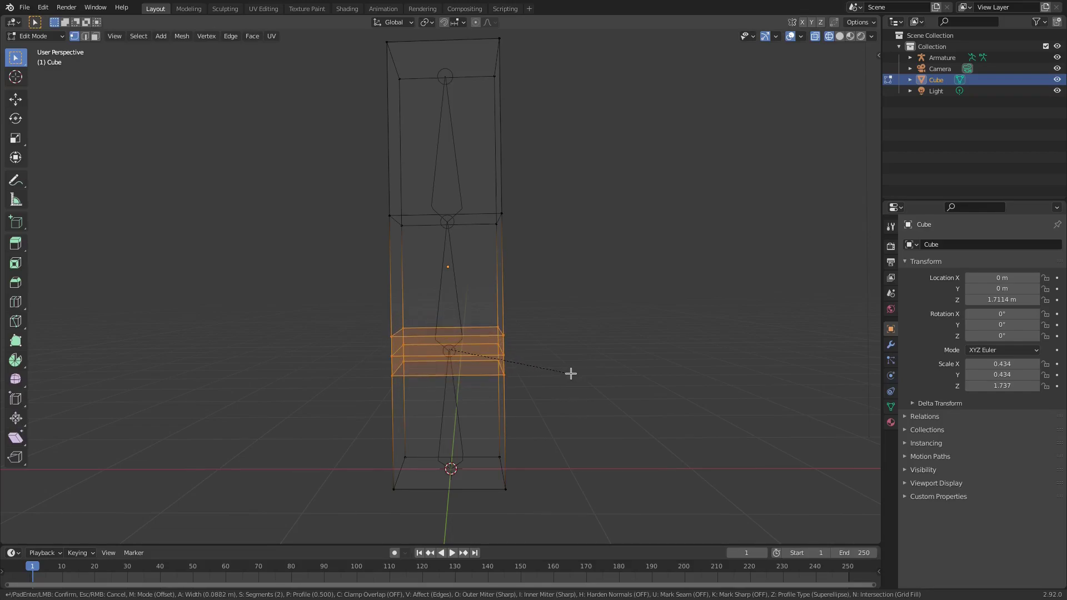
left_click(571, 373)
Step: Bevel the upper edge loop of the box with two segments and a width of about 0.088 m
middle_click_drag(571, 373, 567, 339)
left_click(436, 223, "alt")
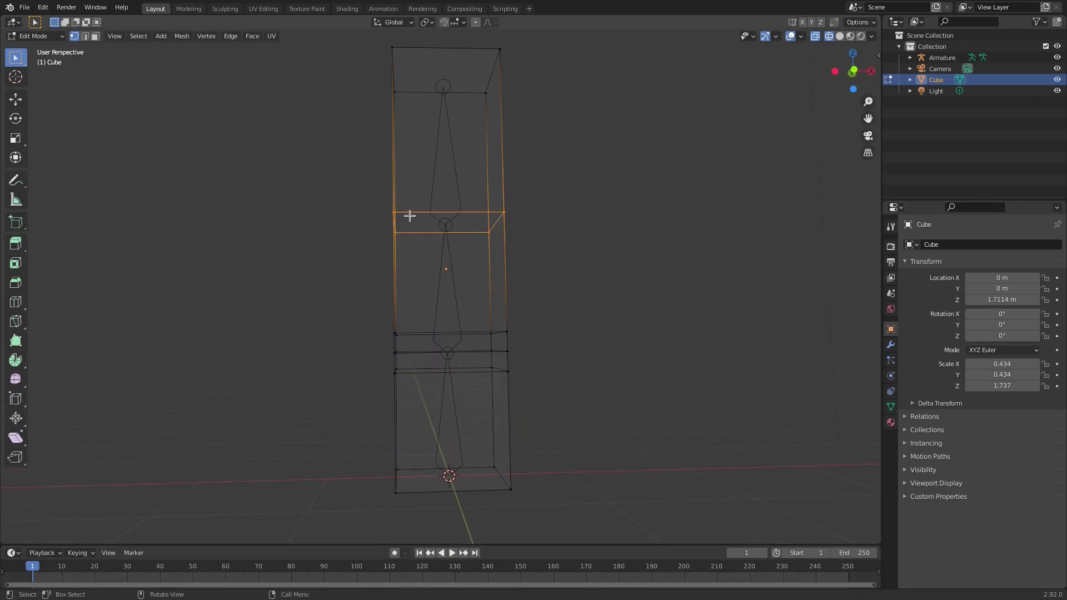
middle_click_drag(436, 223, 531, 260)
key("ctrl+b")
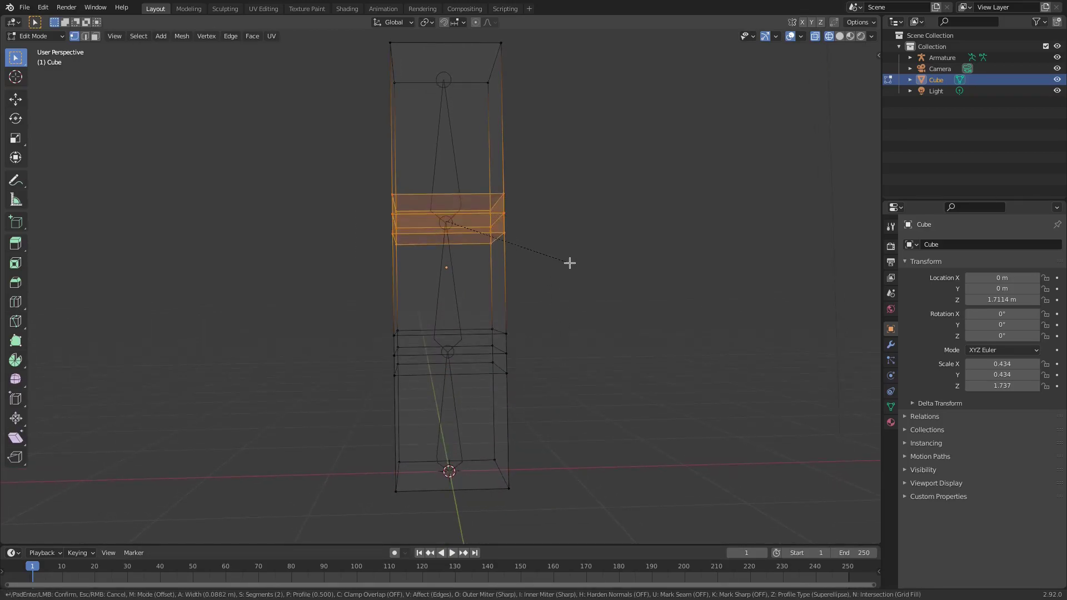
left_click(571, 262)
Step: Return to Object Mode and parent the box to the armature using Armature Deform With Automatic Weights
key("Tab")
middle_click_drag(557, 278, 528, 244)
middle_click_drag(434, 247, 514, 225)
middle_click_drag(360, 233, 465, 215)
left_click(442, 134, "shift")
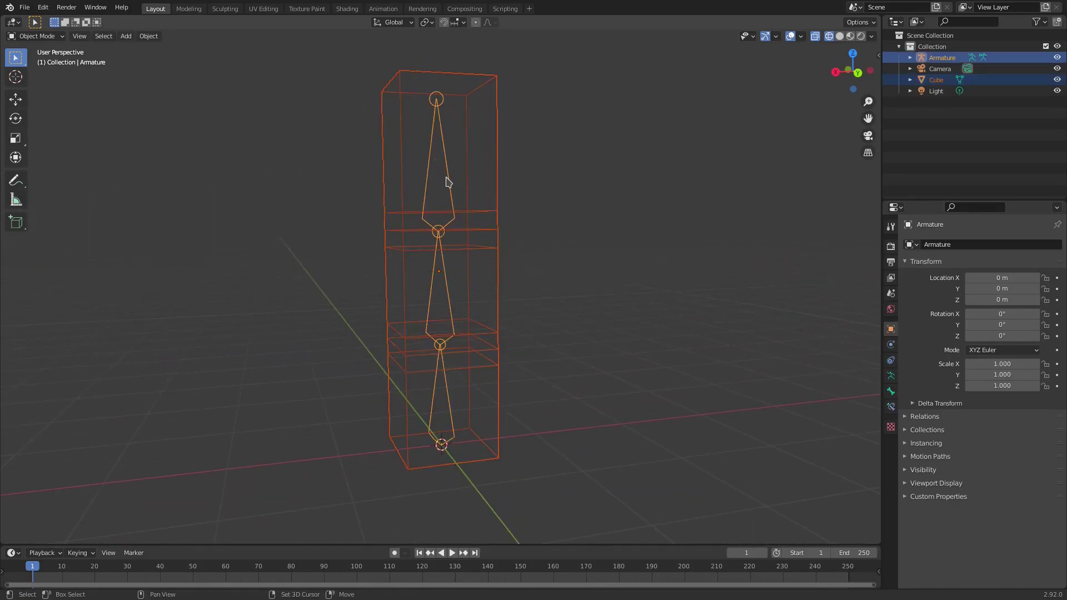
left_click(471, 101, "shift")
left_click(445, 139, "shift")
key("ctrl+p")
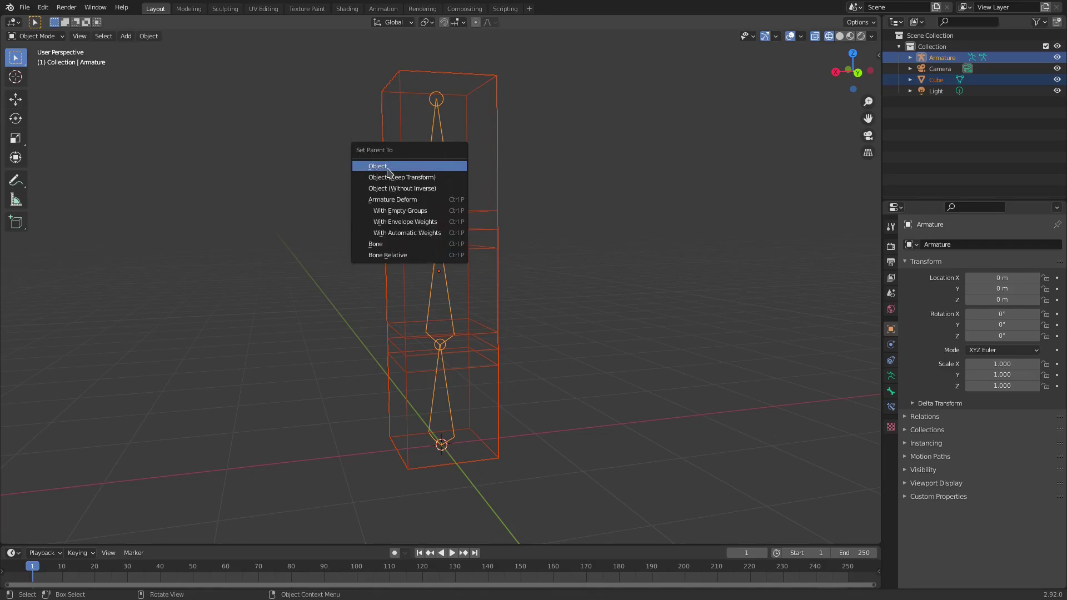
left_click(441, 237)
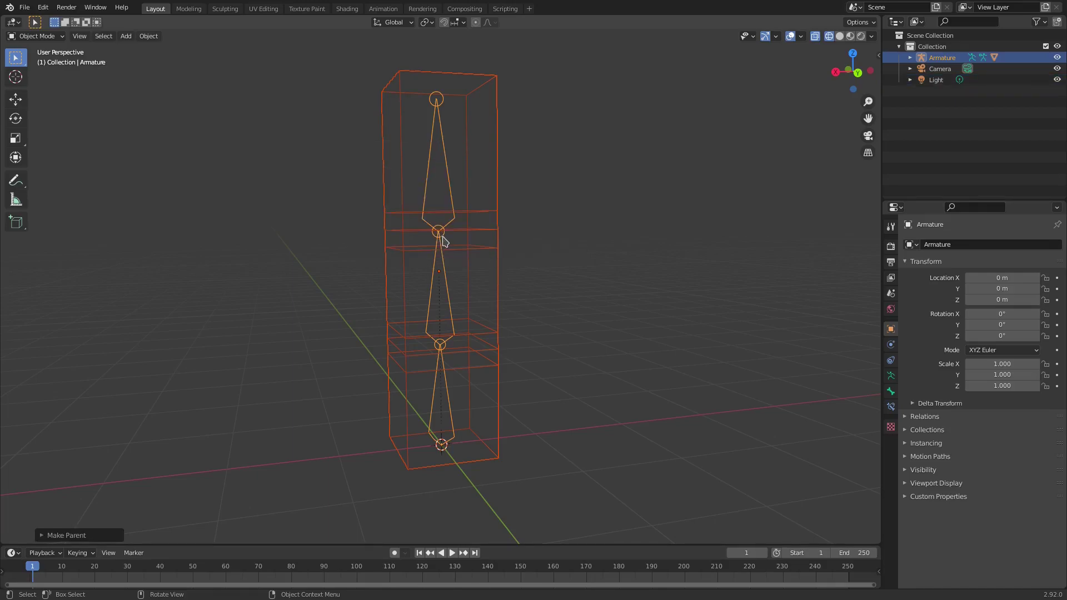
Step: Select the armature alone and switch it to Pose Mode
left_click(449, 169)
middle_click_drag(518, 205, 506, 207)
left_click(42, 35)
left_click(33, 72)
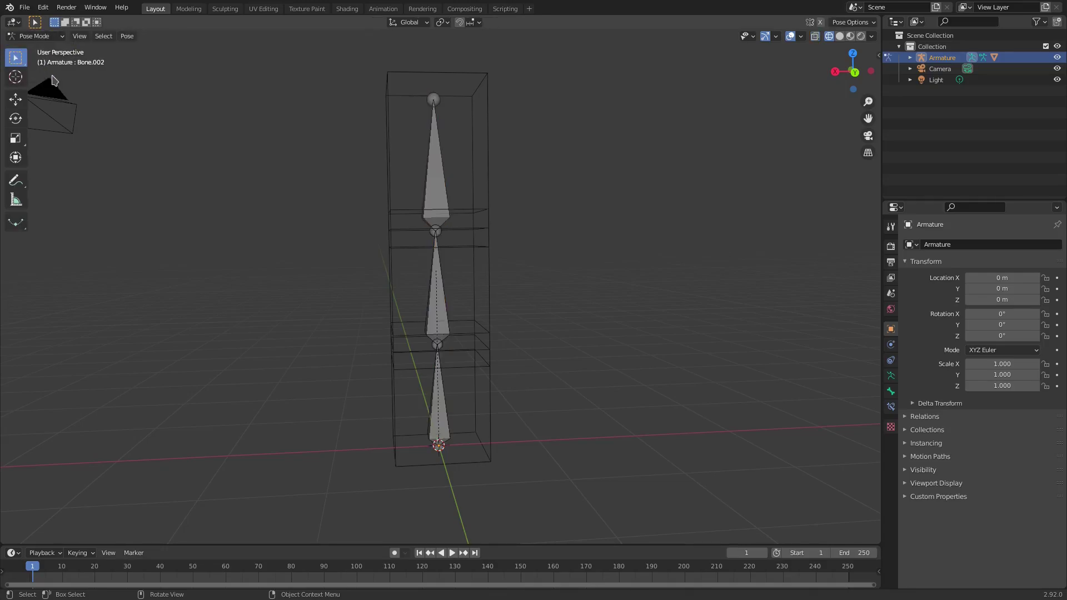
Step: Try rotating the top, middle and bottom bones one at a time to test how the box deforms
left_click(437, 203)
key("r")
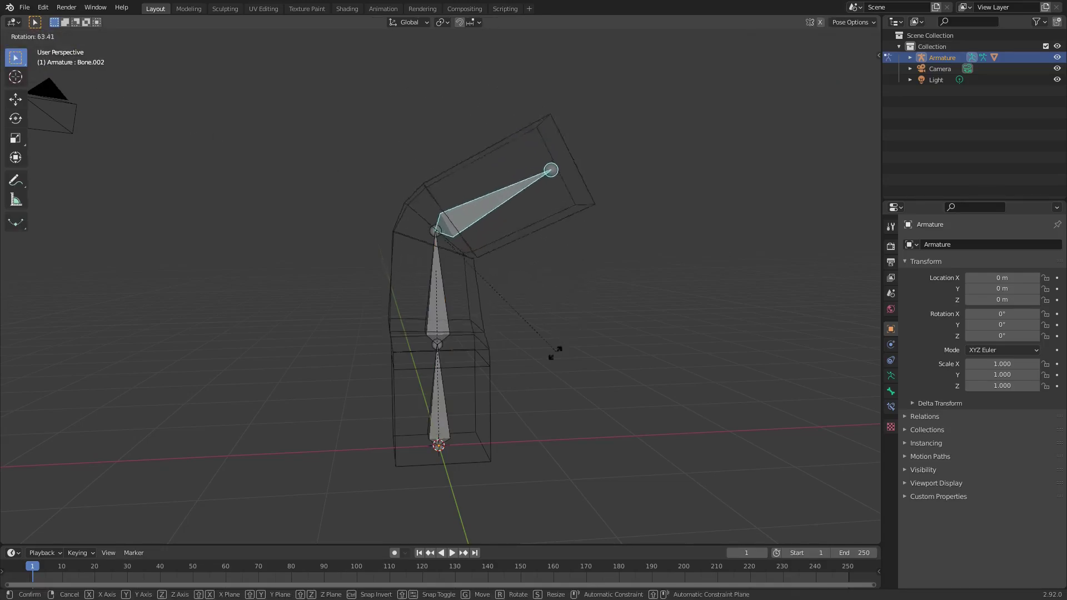
key("Escape")
left_click(451, 276)
left_click(431, 279)
key("r")
key("Escape")
left_click(444, 383)
key("r")
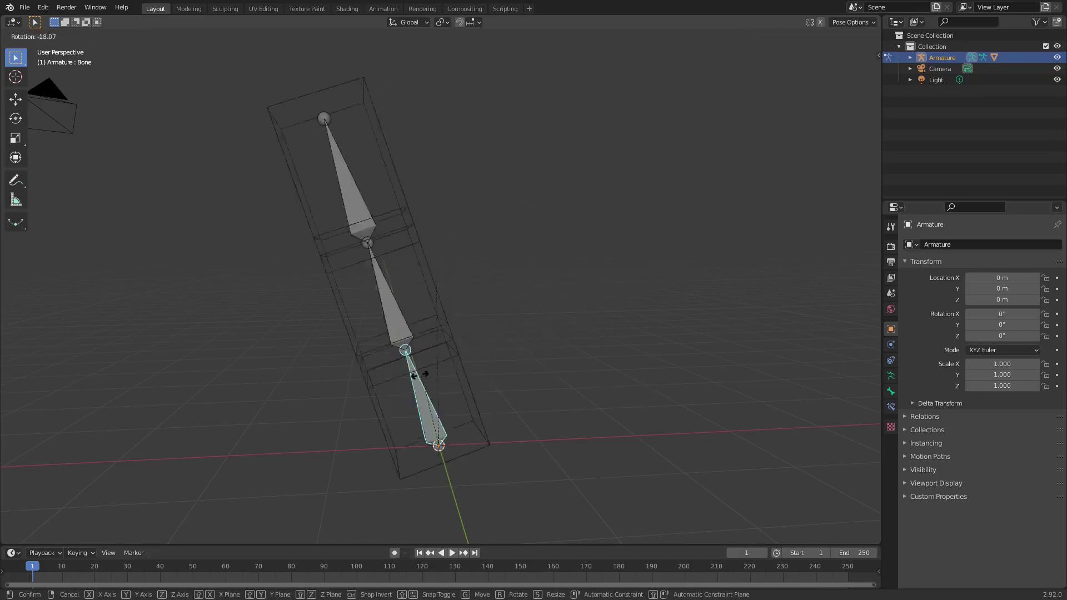
key("Escape")
Step: Rotate the middle and top bones in opposite directions so the box bends at both joints
left_click(443, 281)
key("r")
left_click(517, 314)
left_click(577, 253)
key("r")
left_click(597, 382)
key("r")
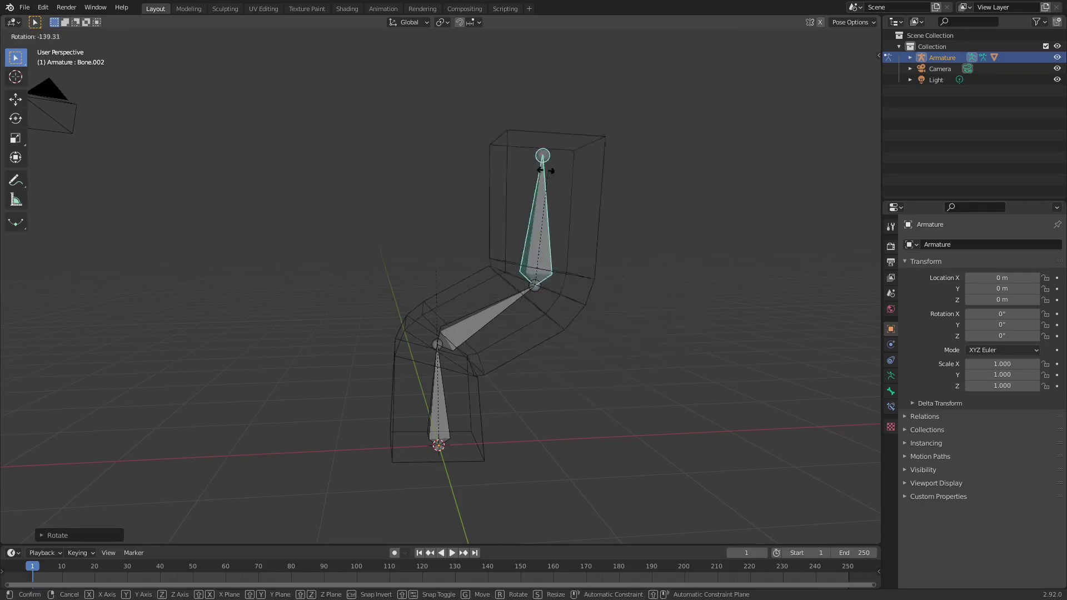
left_click(506, 220)
left_click(503, 305)
key("r")
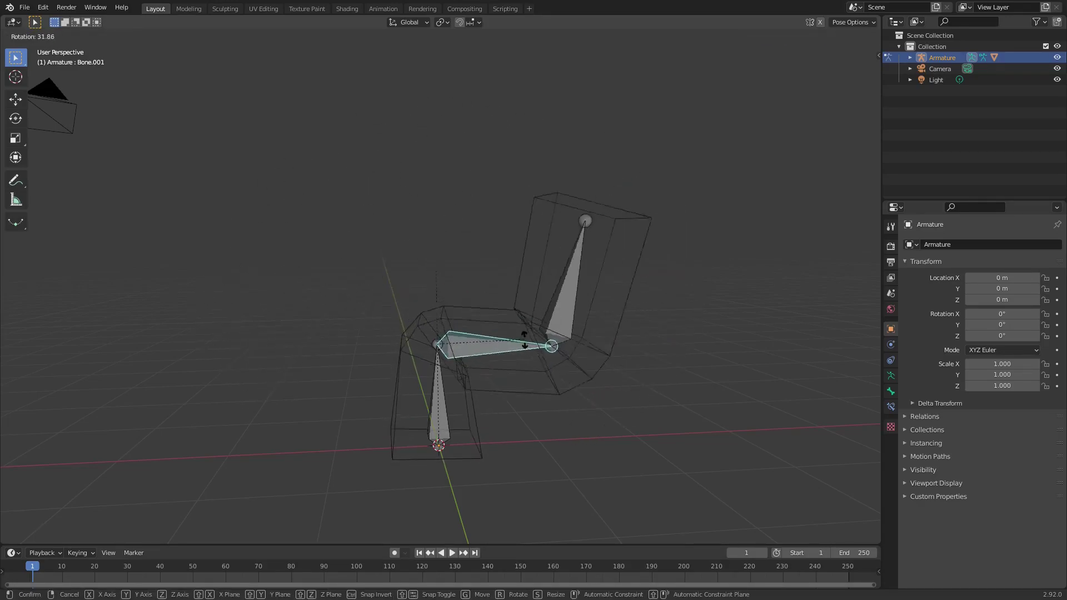
left_click(506, 332)
Step: Switch the posed armature back to Object Mode
left_click(42, 37)
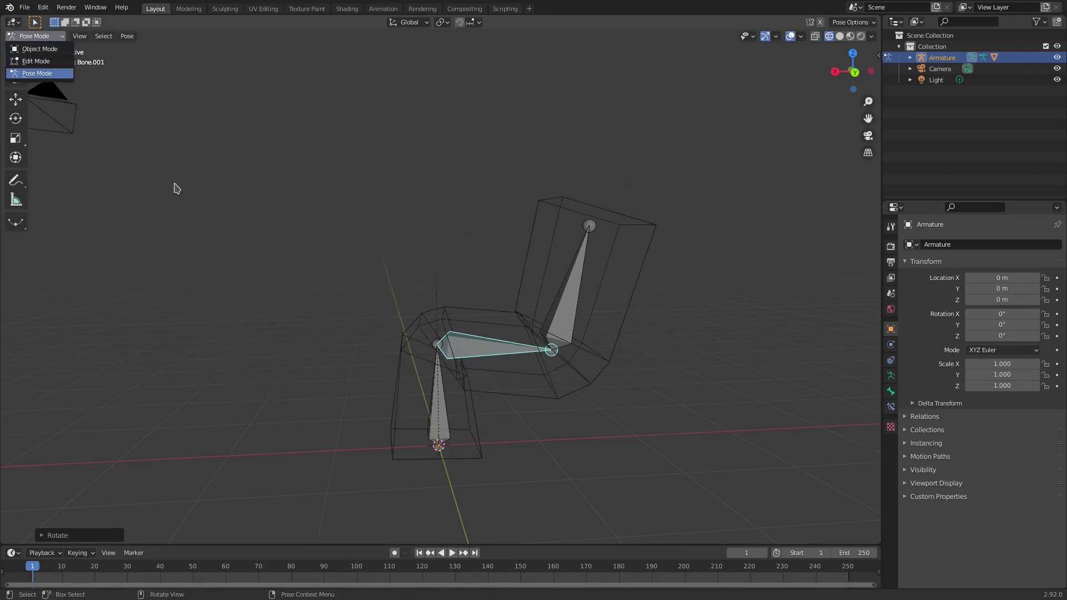
left_click(494, 323)
left_click(42, 36)
left_click(34, 49)
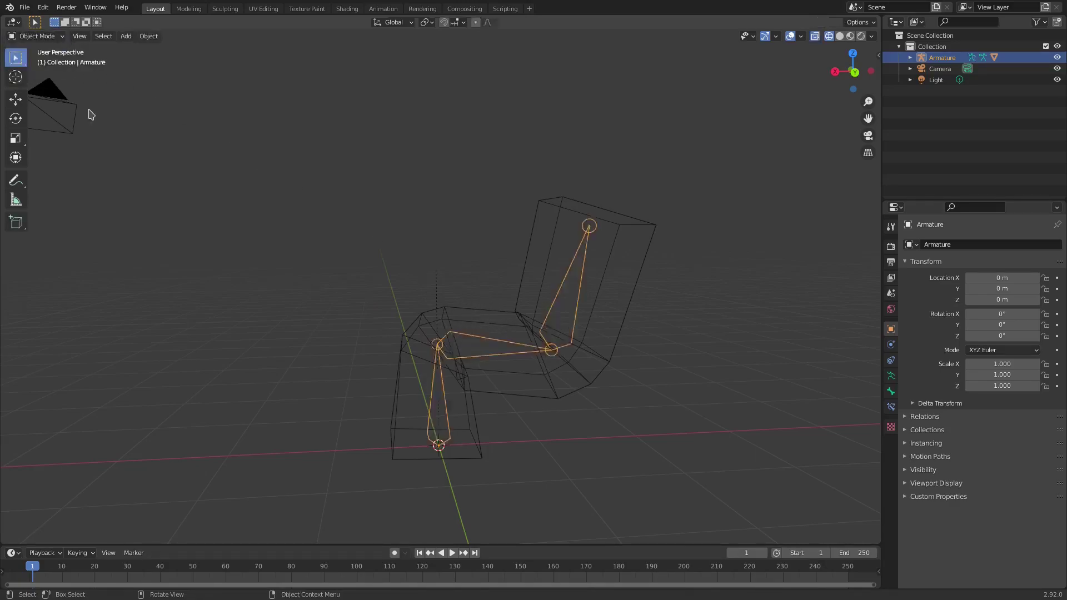
Step: Switch the box to Weight Paint mode and dab weight 1.000 onto the outer bend at the upper joint
left_click(487, 323)
left_click(41, 36)
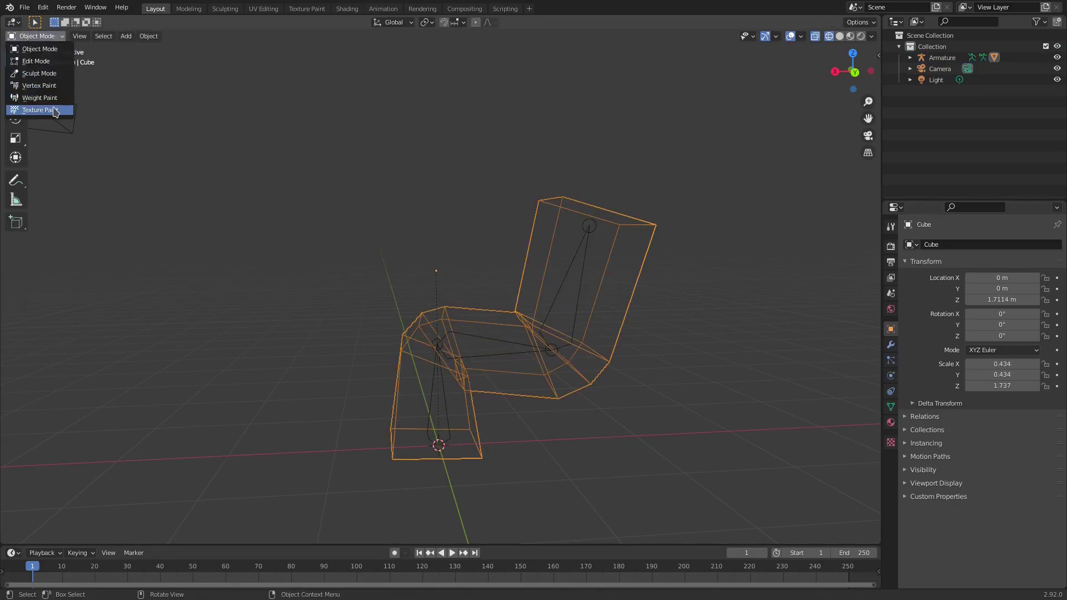
left_click(34, 102)
left_click(562, 389)
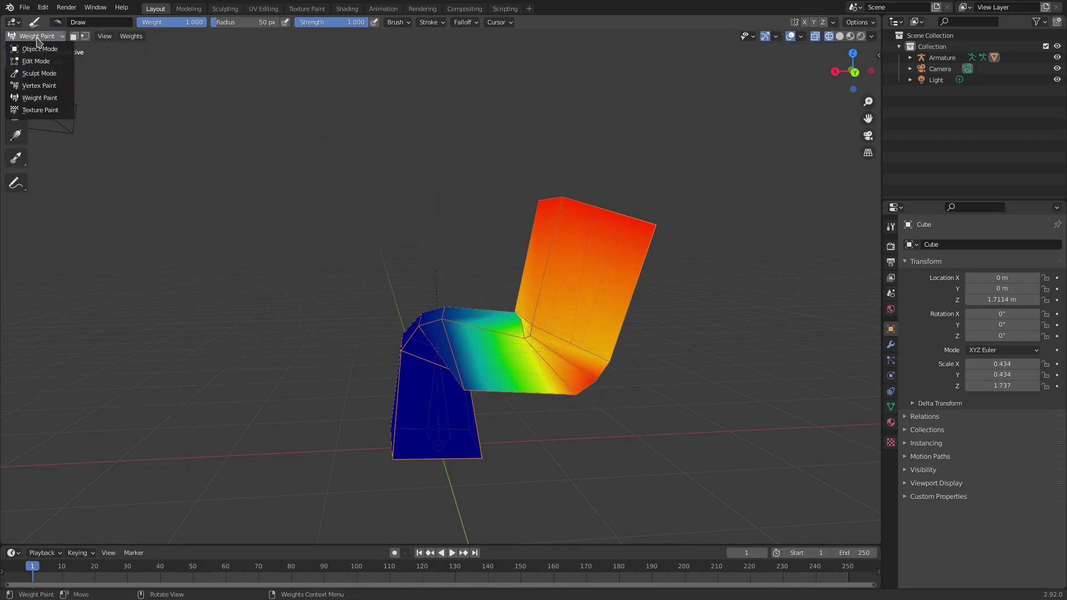
left_click(56, 22)
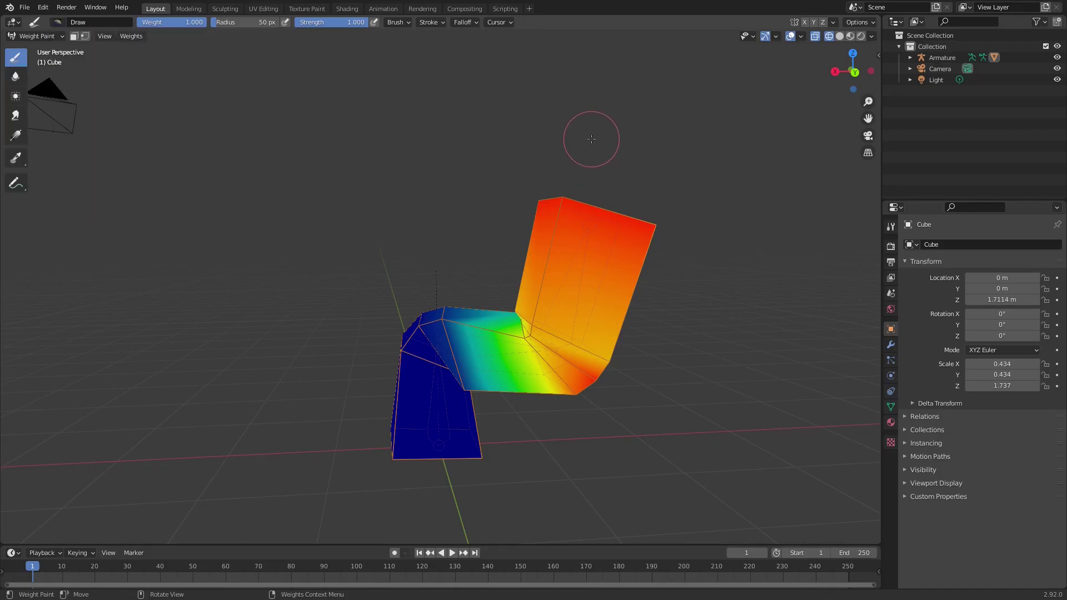
Step: Undo the weight painting, the mode changes and the bone rotations
key("ctrl+z")
key("ctrl+z")
key("ctrl+z")
key("ctrl+z")
key("ctrl+z")
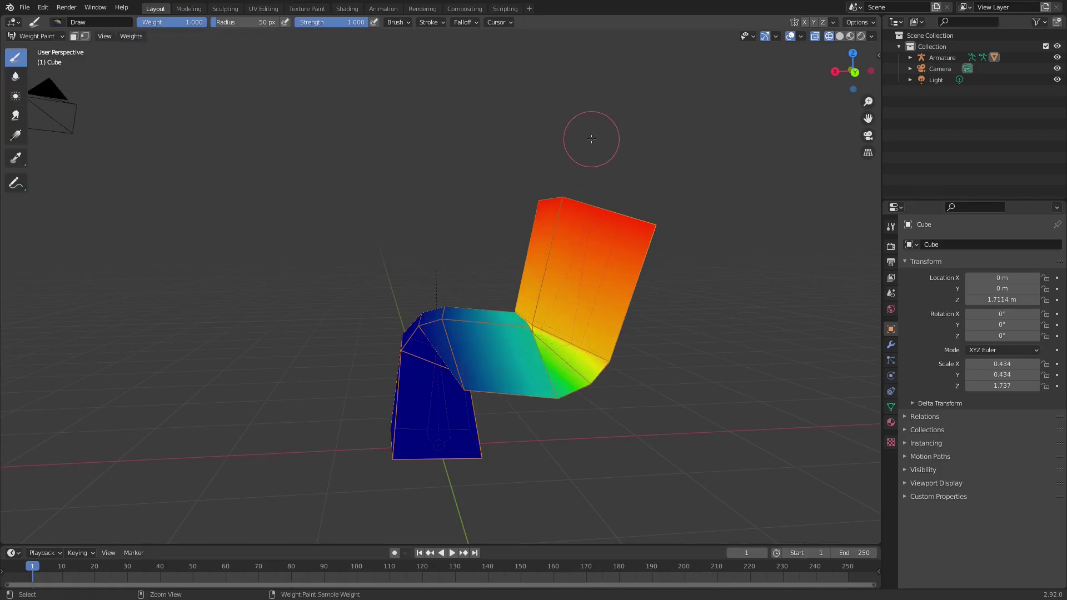
key("ctrl+z")
key("ctrl+z")
key("ctrl+z")
key("ctrl+z")
key("ctrl+z")
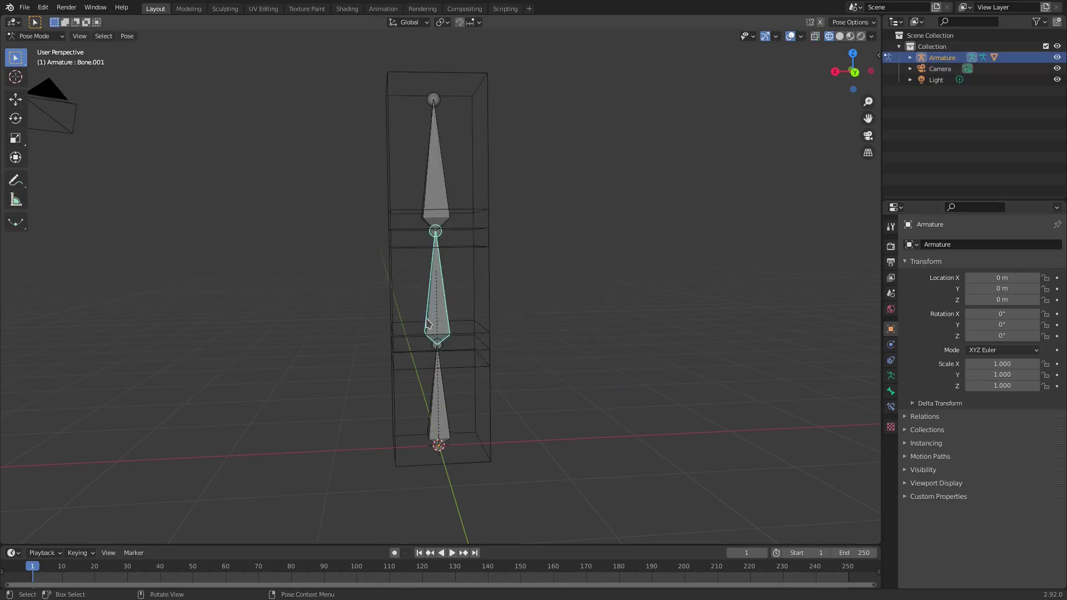
Step: Return the armature to Object Mode and select the box mesh
middle_click_drag(427, 319, 385, 325)
scroll(432, 312, "down", 3)
left_click(28, 40)
left_click(28, 50)
middle_click_drag(456, 313, 472, 315)
left_click(441, 306)
Step: Add a cube and move it clear of the rig, to about X -4.87, Y -0.85, Z 0.14 m
middle_click_drag(598, 319, 554, 327, "shift")
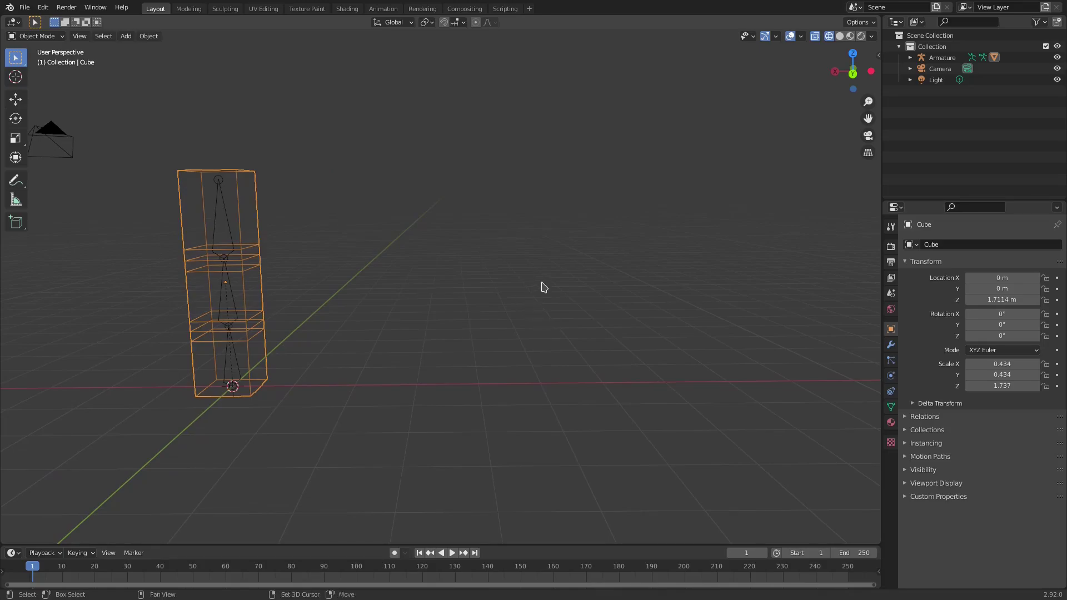
middle_click_drag(330, 273, 464, 263, "shift")
left_click(372, 302)
middle_click_drag(600, 335, 451, 332, "shift")
key("shift+a")
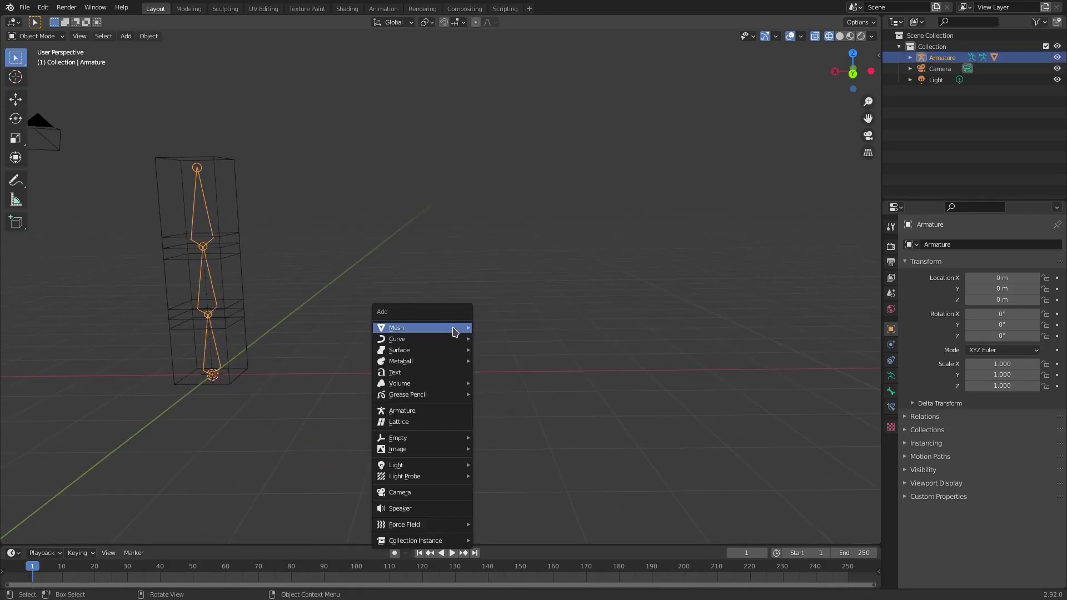
mouse_move(453, 328)
left_click(522, 338)
key("g")
left_click(688, 311)
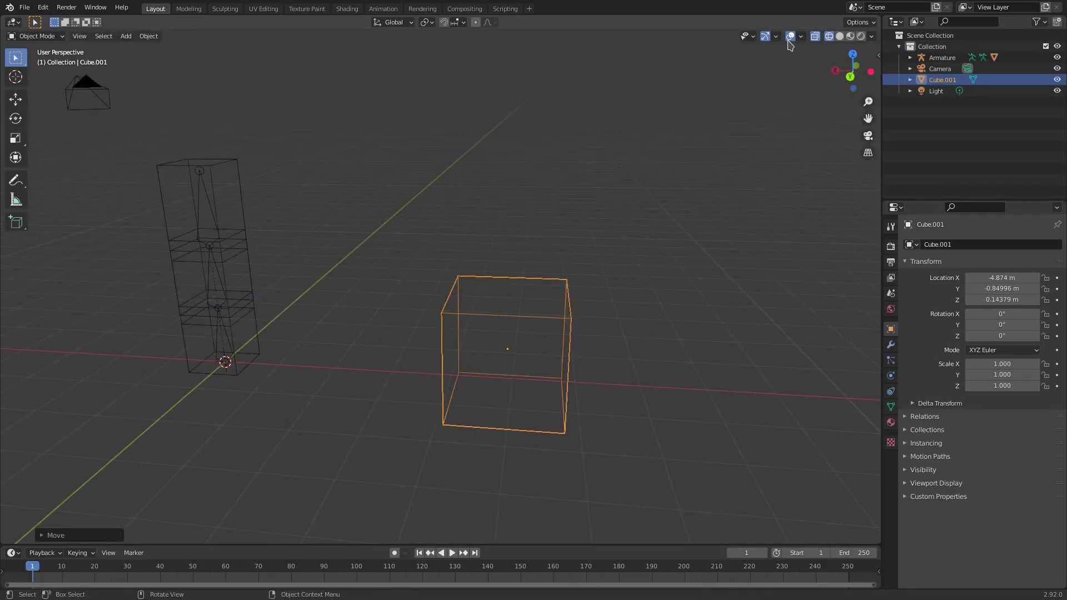
Step: Switch the viewport to solid shading and delete the armature together with its box
left_click(839, 36)
middle_click_drag(624, 295, 588, 288)
left_click_drag(132, 140, 306, 367)
key("Delete")
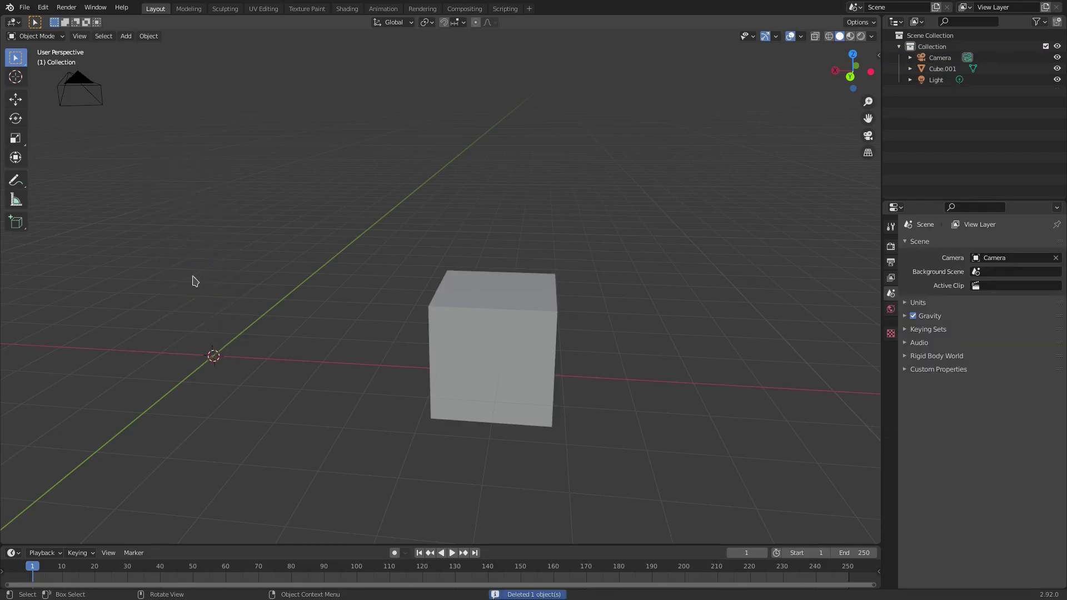
Step: Move the remaining cube nearer the origin, to about X -2.45, Y -0.84, Z 1.32 m
left_click(495, 348)
key("g")
left_click(356, 278)
Step: Duplicate the cube and place the copy at about X -3.47, Y -1.67, Z 1.89 m
middle_click_drag(355, 278, 555, 310)
key("shift+d")
left_click(622, 267)
Step: Parent the duplicate cube to the original cube with the Object option
middle_click_drag(629, 269, 443, 345)
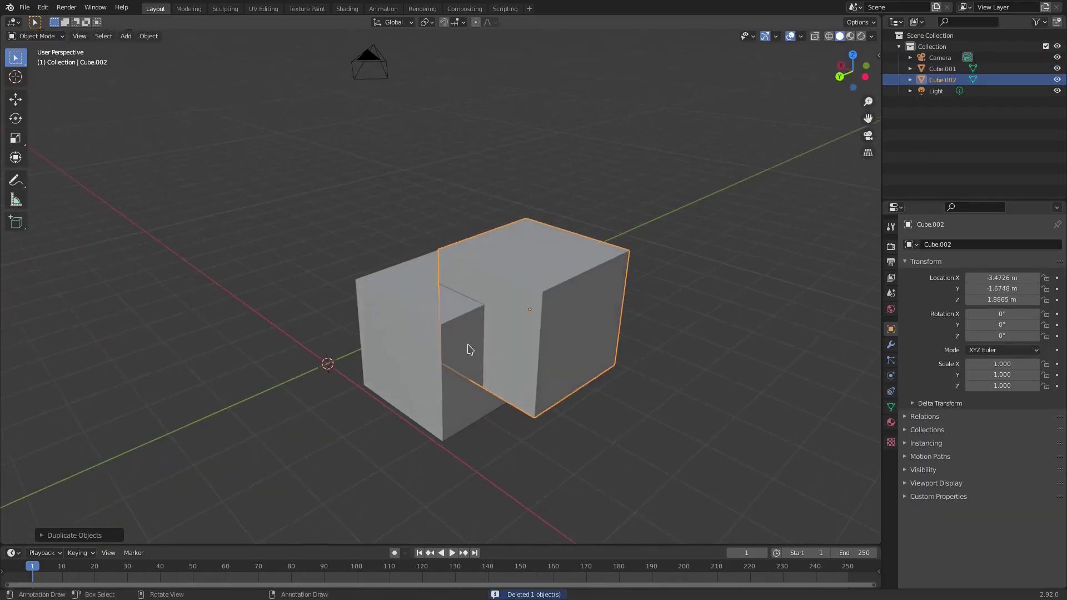
left_click(443, 345, "shift")
key("ctrl+p")
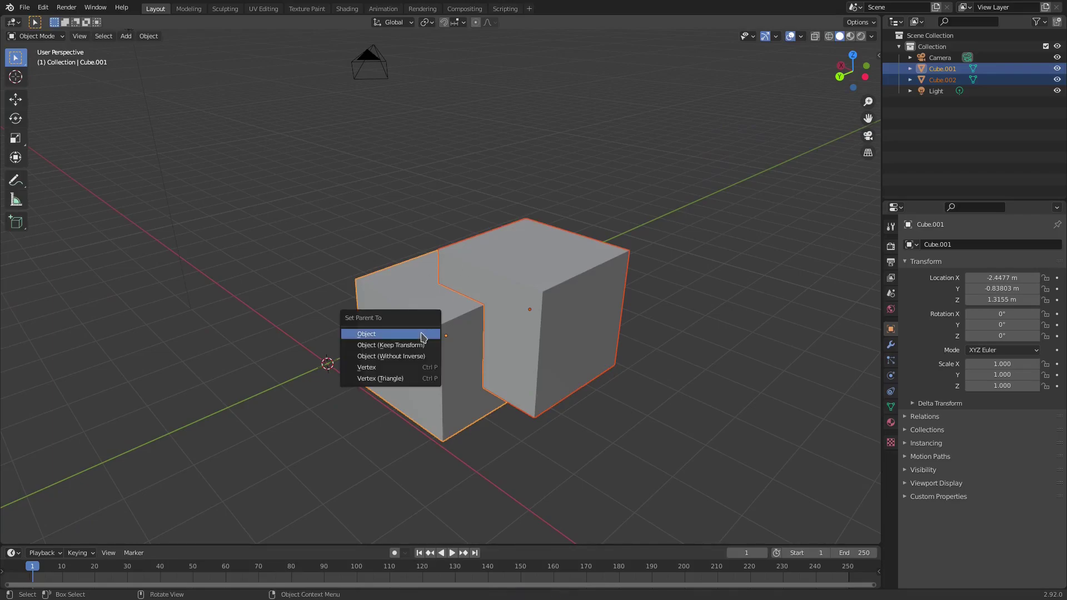
left_click(423, 334)
Step: Try moving the parent cube around to test whether the child cube follows
left_click(433, 351)
key("g")
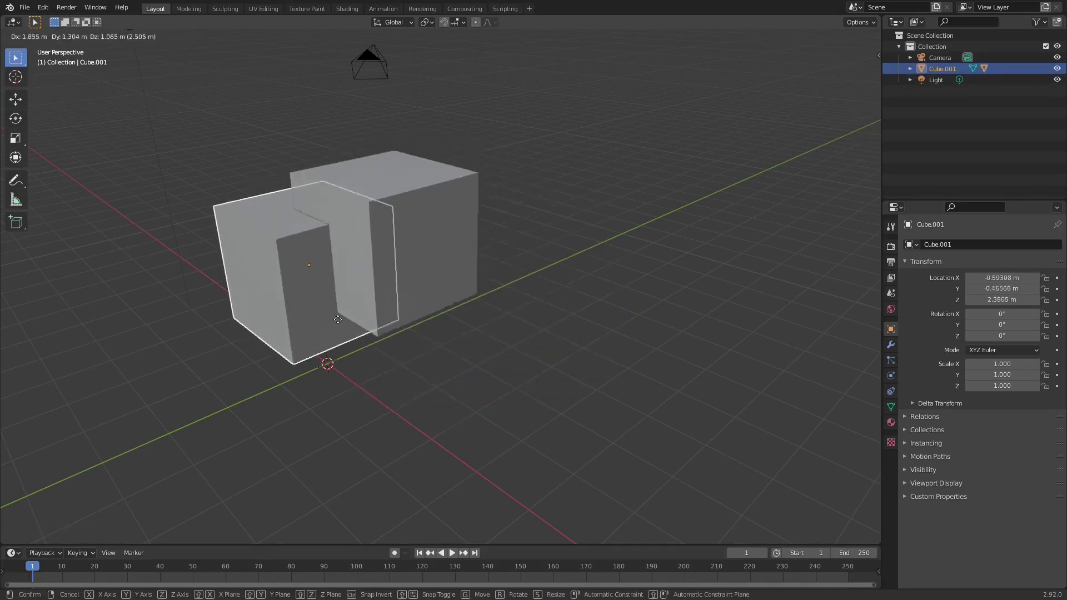
left_click(502, 388)
Step: Select the child cube and examine how it relates to the parent cube
middle_click_drag(505, 389, 531, 386)
left_click(592, 282)
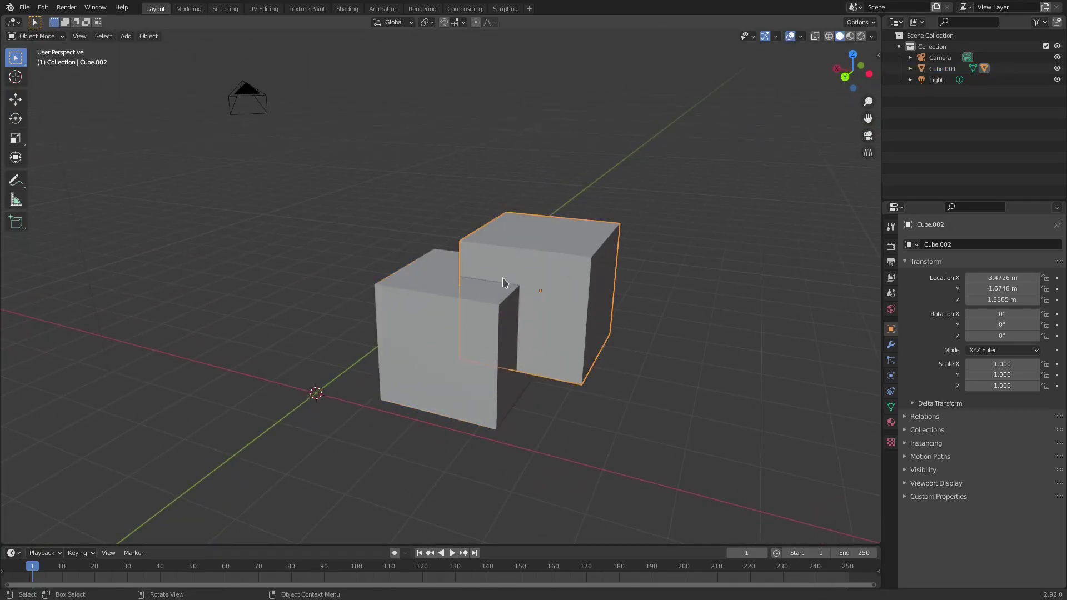
scroll(508, 284, "up", 3)
left_click(544, 332)
left_click(652, 288)
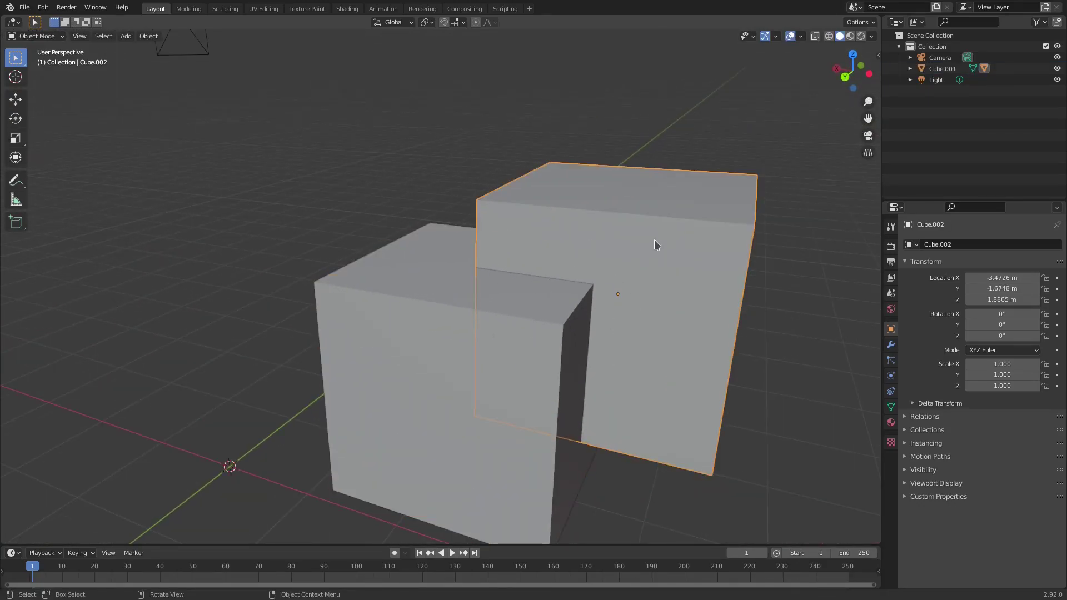
left_click_drag(463, 339, 482, 324, "shift")
Step: Parent the duplicate cube to the original cube again with the Object option
left_click(607, 268)
left_click_drag(702, 248, 693, 222)
left_click(381, 305, "shift")
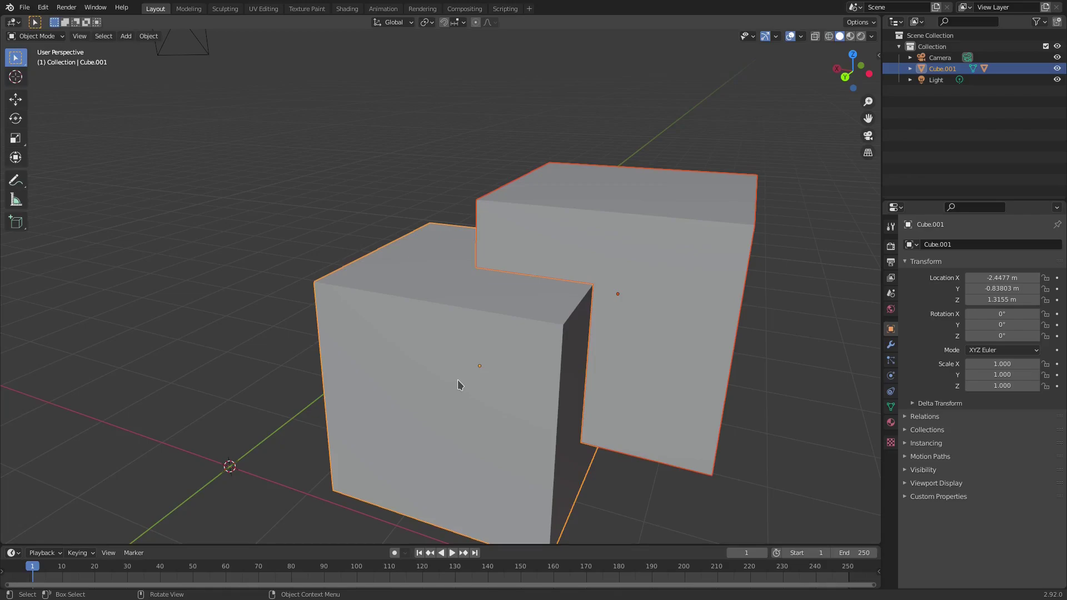
key("ctrl+p")
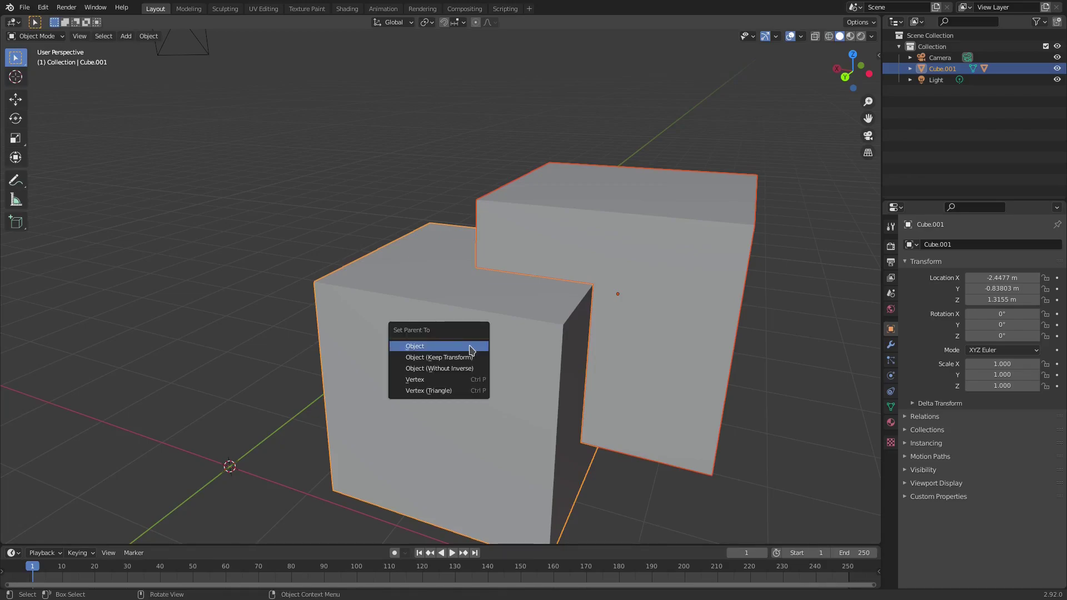
left_click(470, 349)
left_click(485, 335)
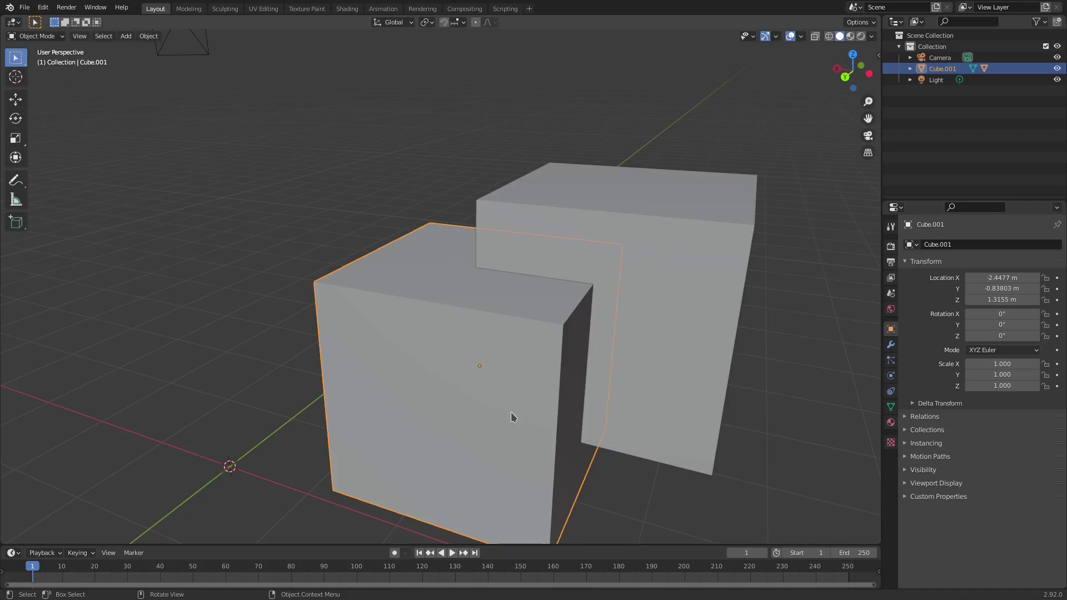
Step: Move the parent cube to about X -2.29, Y -1.04, Z 1.99 m and the child cube to about X -4.33, Y -2.54, Z 2.94 m
key("g")
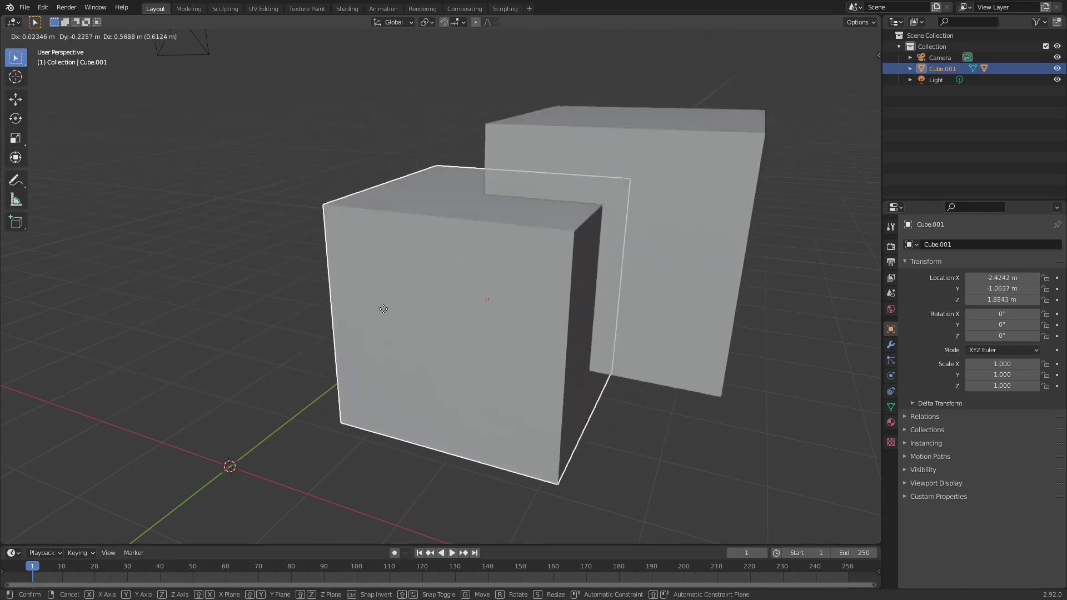
left_click(505, 338)
left_click(658, 191)
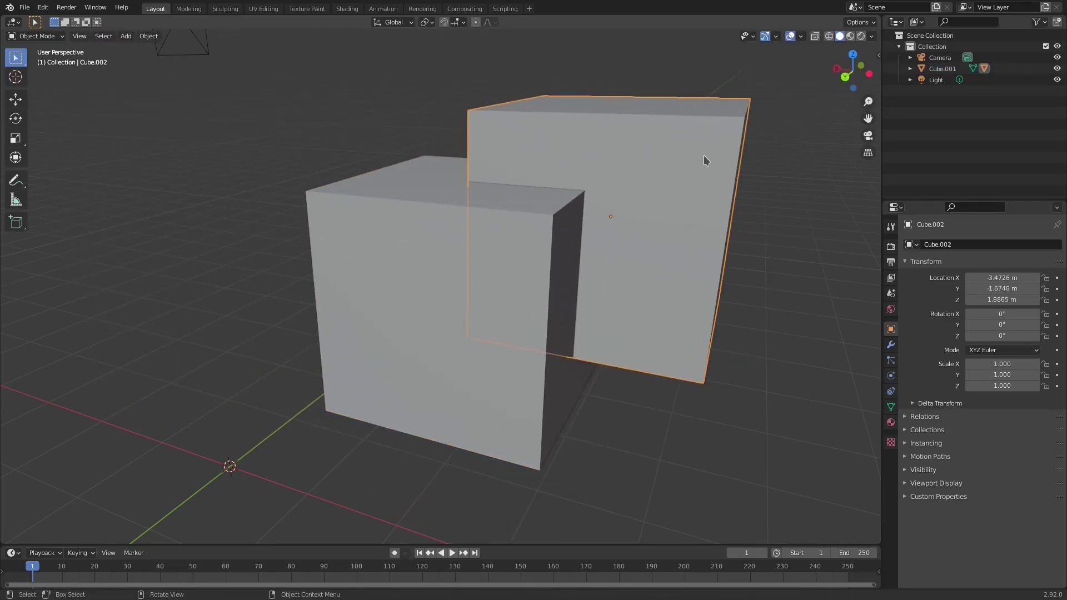
key("g")
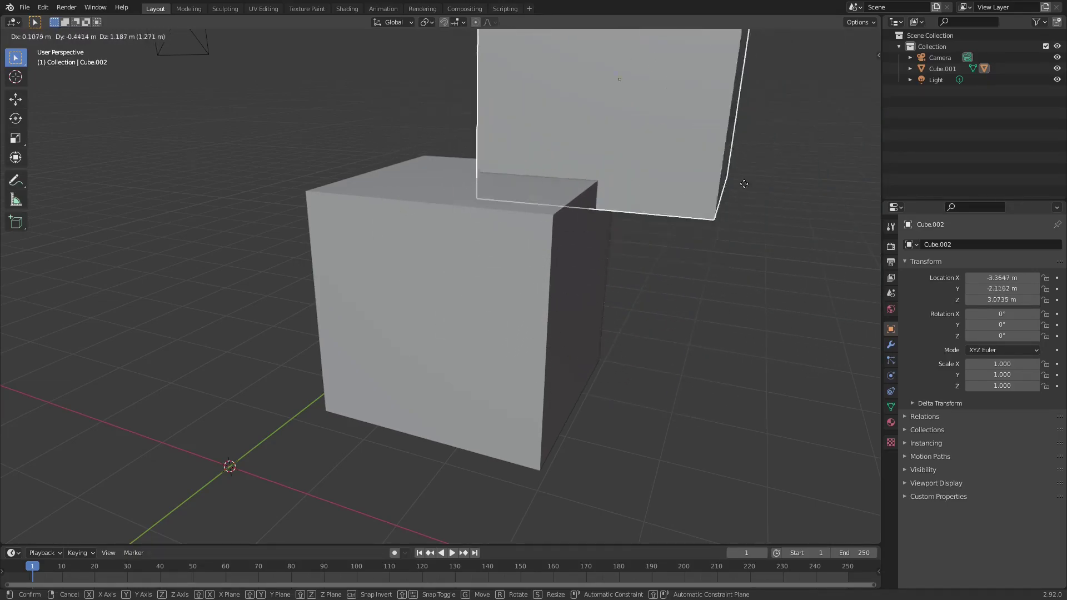
left_click(757, 207)
Step: Try moving the parent cube to test whether the child cube keeps its offset
left_click_drag(498, 240, 514, 281)
key("g")
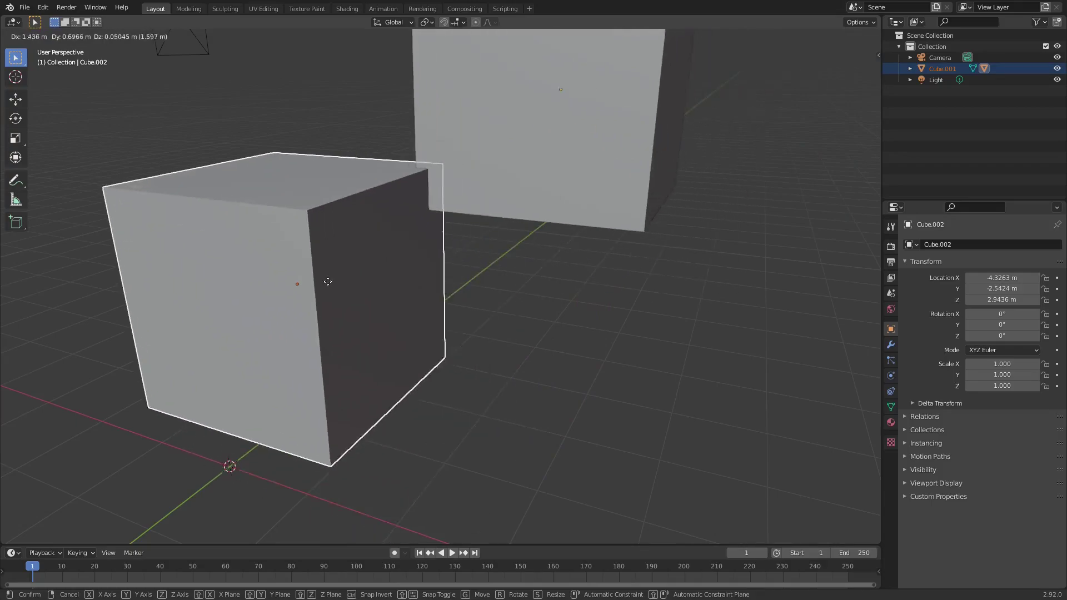
right_click(407, 303)
Step: Move the child cube farther from its parent, to about X -5.47, Y -2.90, Z 2.44 m
scroll(422, 304, "down", 2)
middle_click_drag(583, 315, 556, 360, "shift")
left_click(627, 259)
key("g")
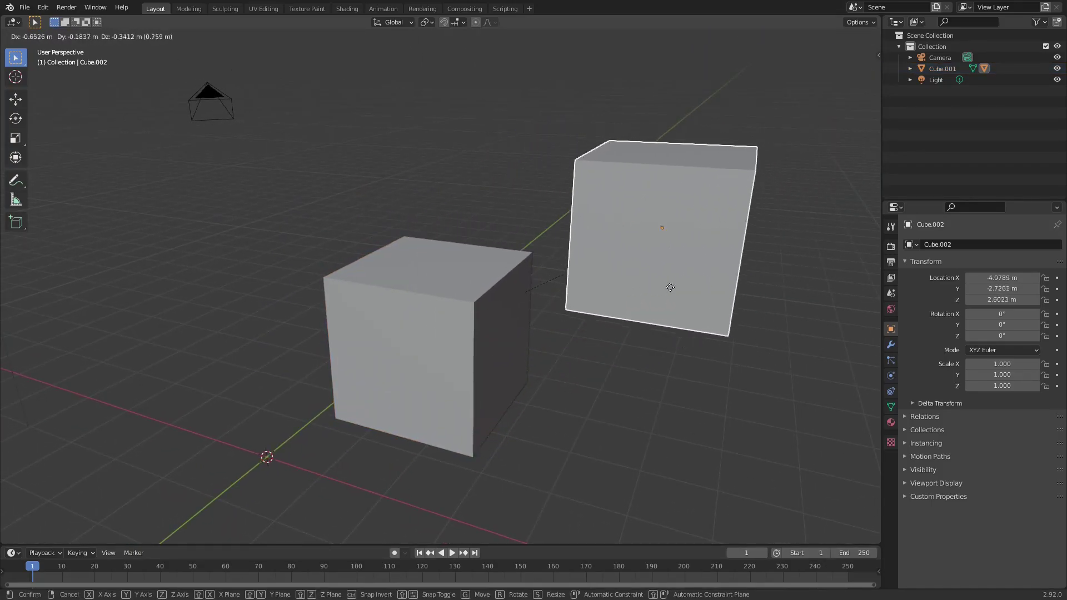
right_click(645, 322)
Step: Try moving the parent cube and the child cube in turn to compare how each affects the other
left_click(472, 318)
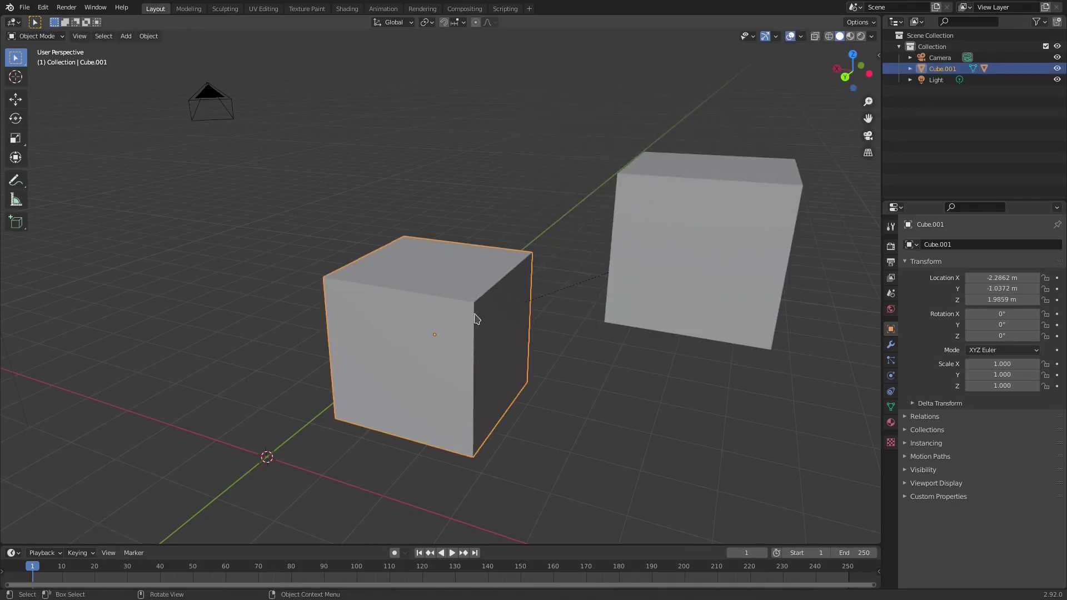
middle_click_drag(504, 334, 522, 336)
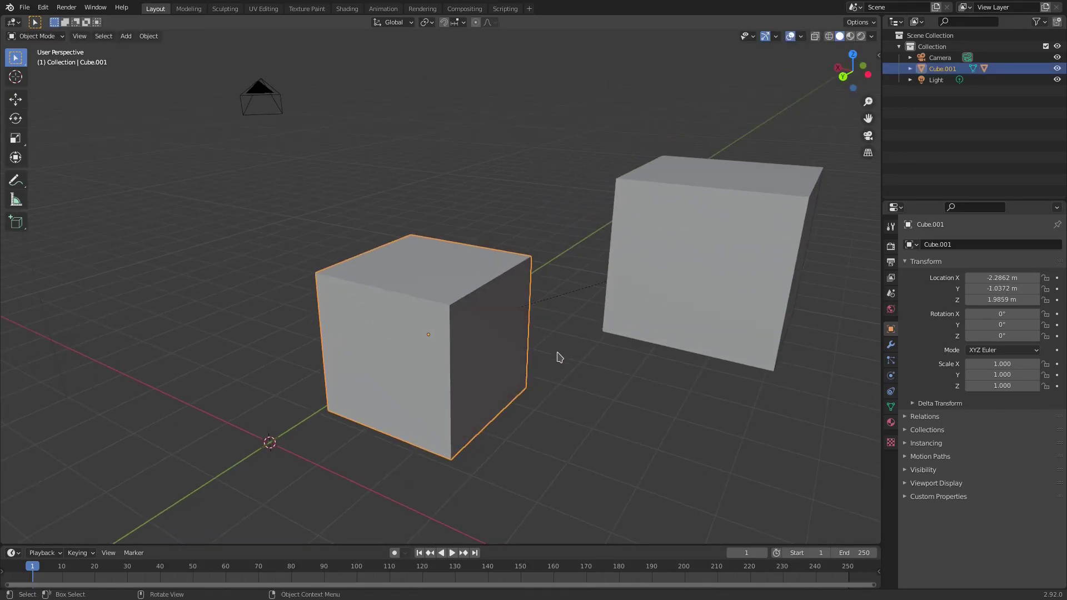
key("g")
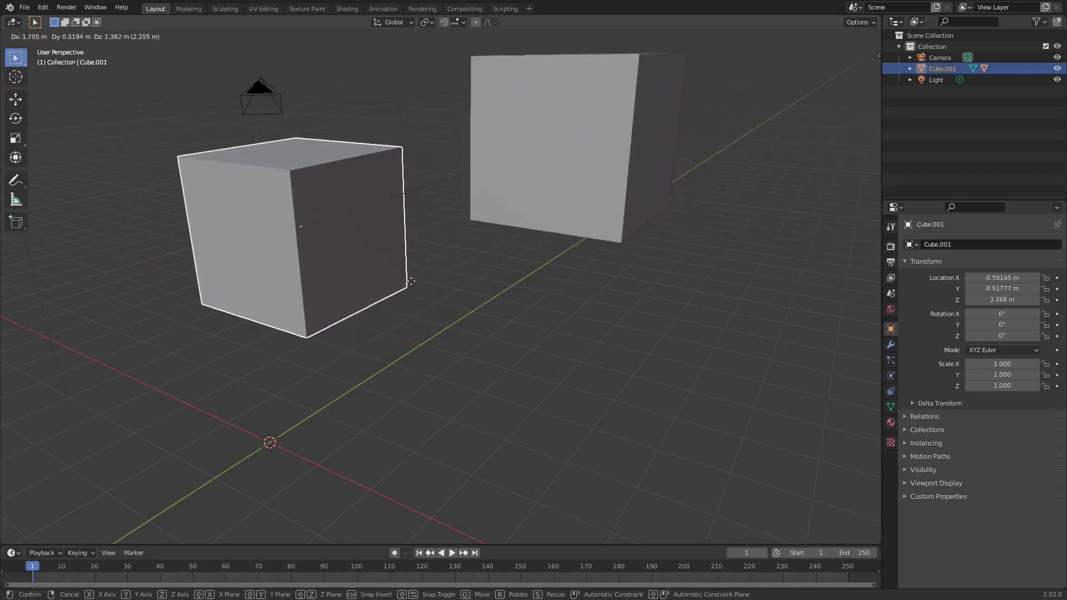
right_click(577, 290)
left_click(719, 242)
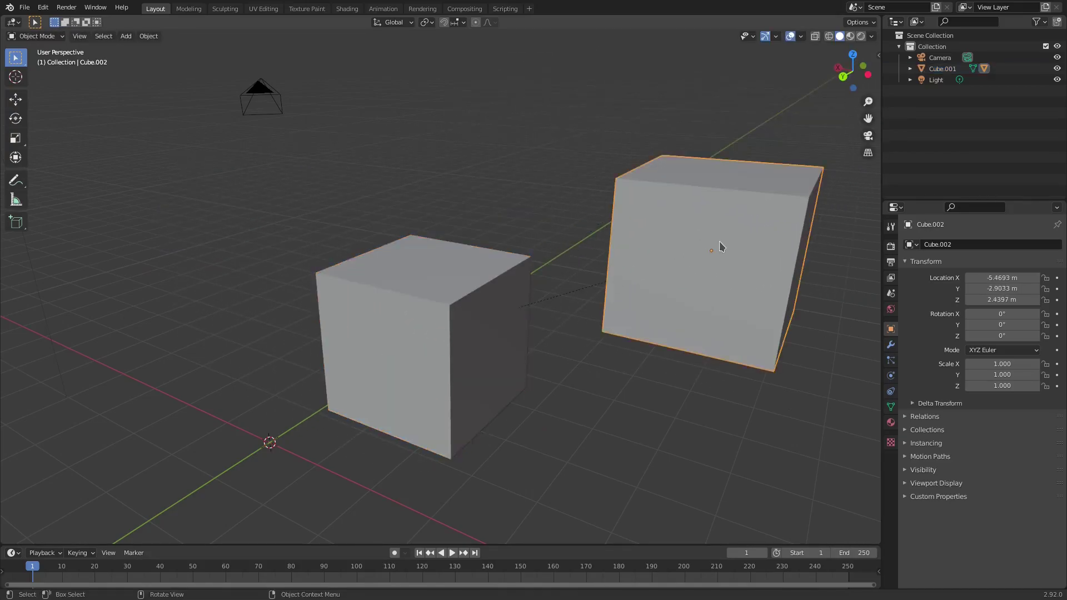
key("g")
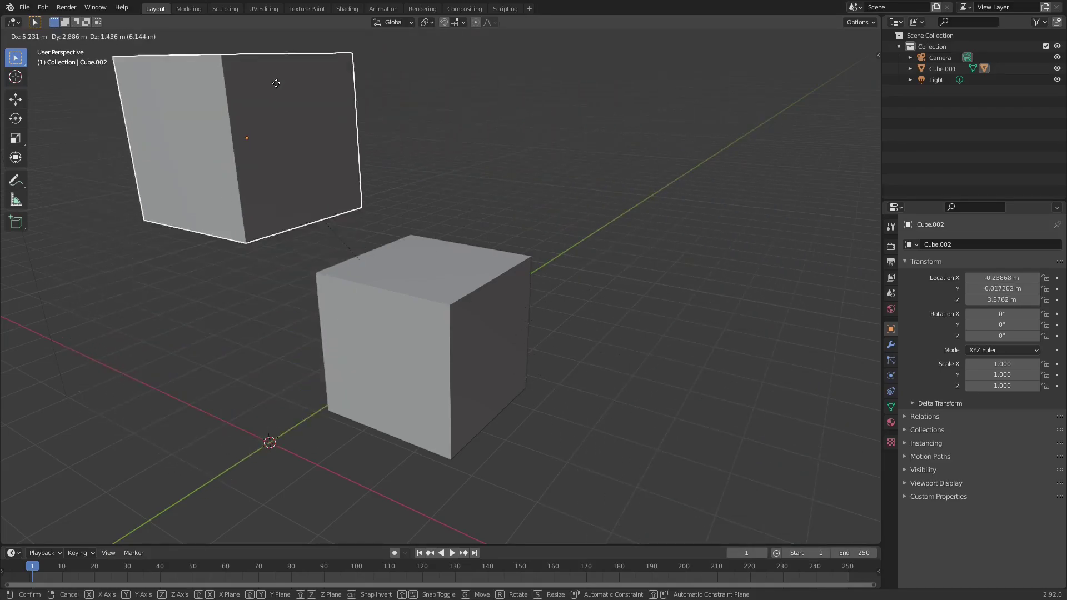
key("Escape")
left_click(514, 358)
key("g")
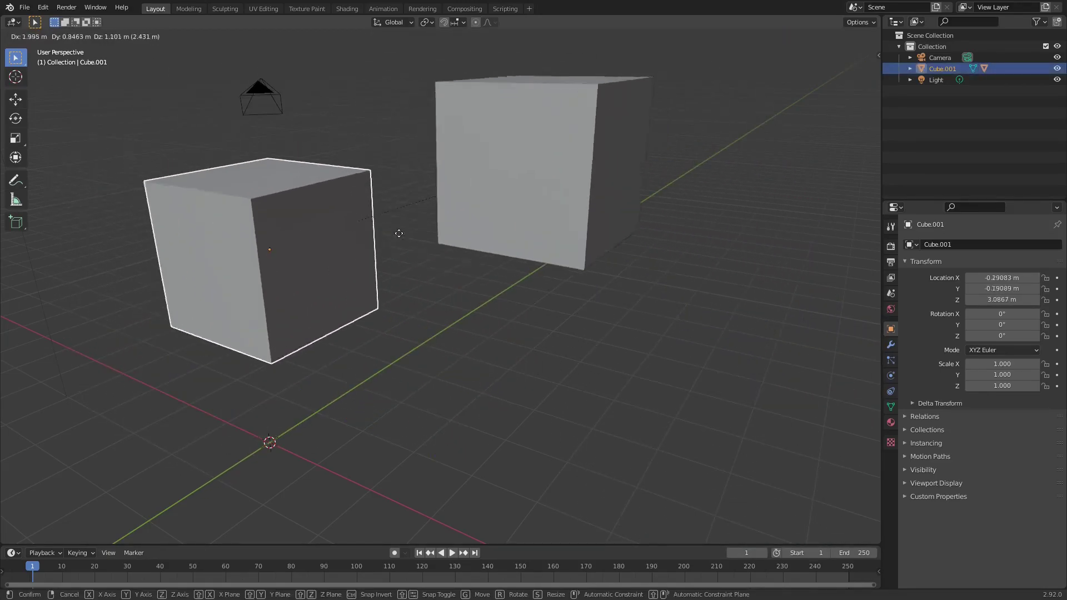
left_click(510, 325)
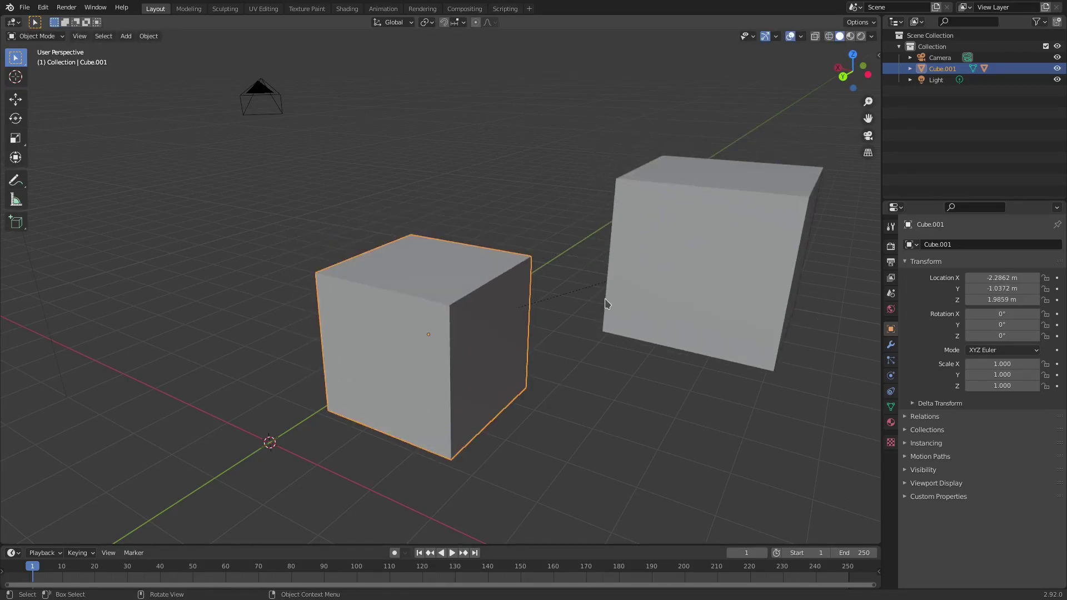
left_click(645, 313)
left_click(480, 335)
left_click(727, 304)
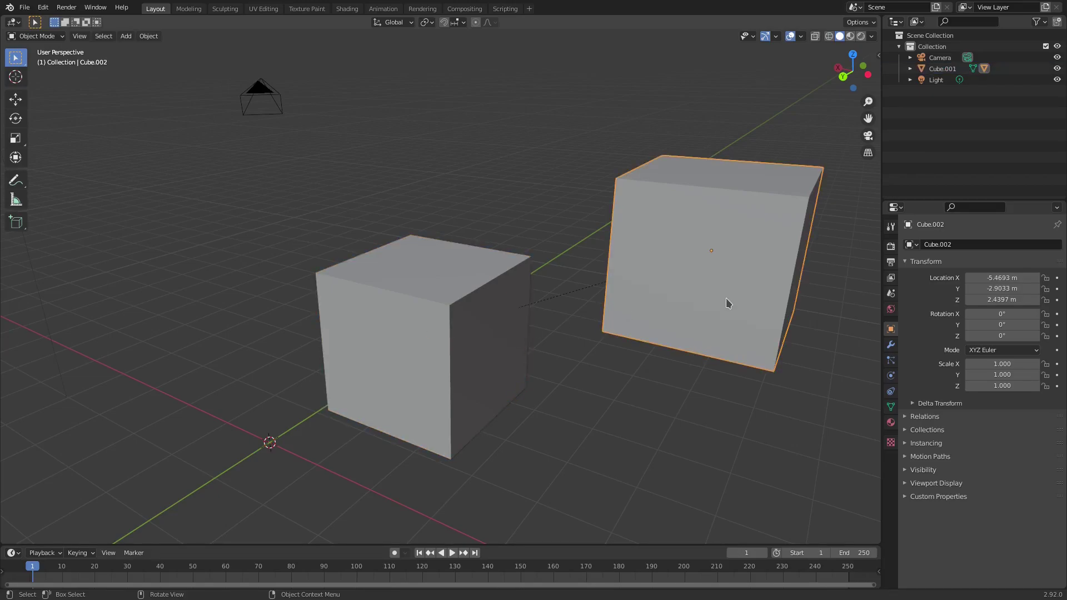
left_click(466, 317)
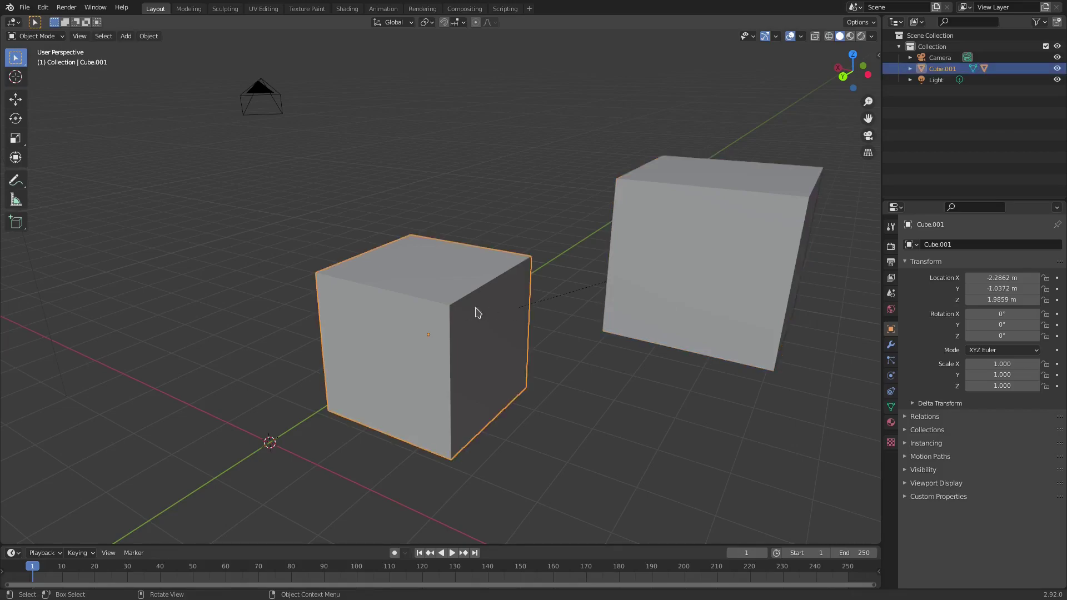
Step: Remove the child cube's parent relationship with the Clear Parent option
left_click(685, 245)
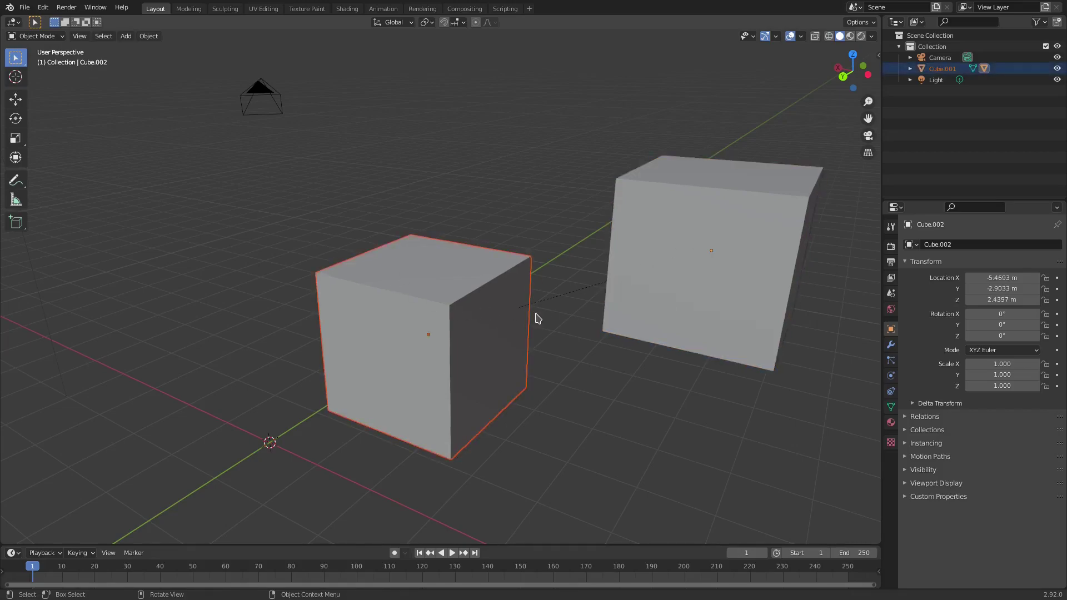
key("alt+p")
left_click(448, 321)
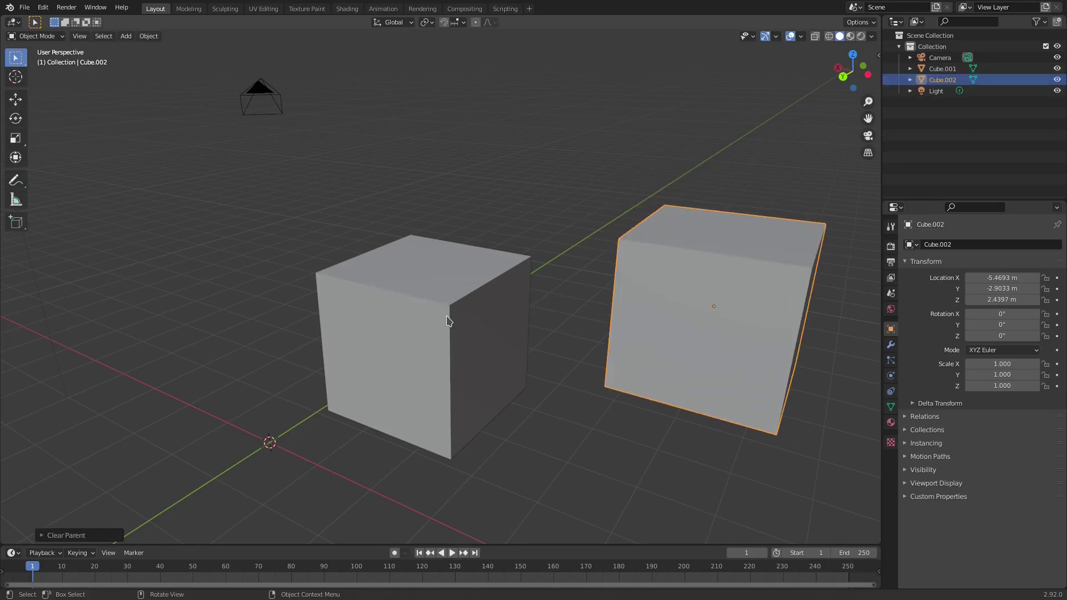
Step: Try moving each of the two unparented cubes separately to test whether they are independent
middle_click_drag(453, 321, 596, 335)
scroll(596, 336, "up", 3)
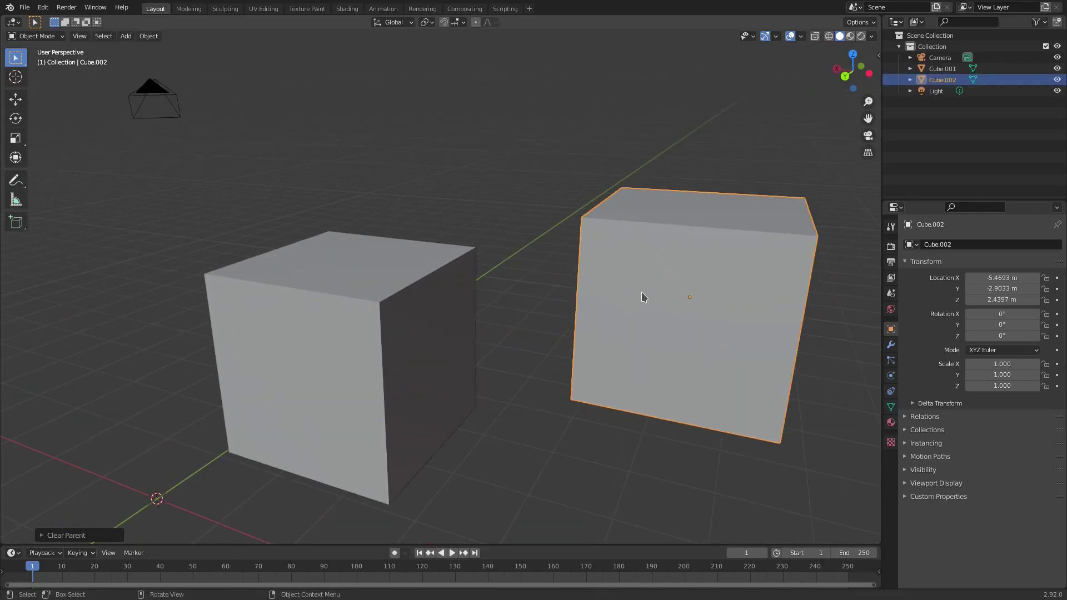
left_click(427, 305)
key("g")
right_click(295, 216)
left_click(653, 238)
key("g")
right_click(647, 317)
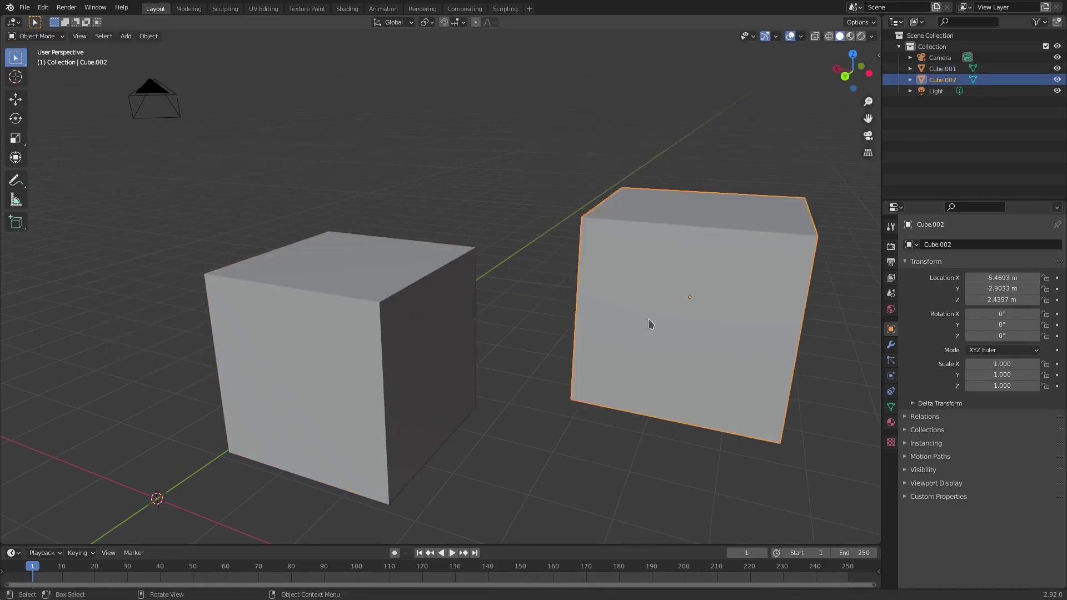
Step: Undo the parent clearing and unparent the child cube with Clear and Keep Transformation instead
key("ctrl+z")
key("ctrl+z")
key("ctrl+z")
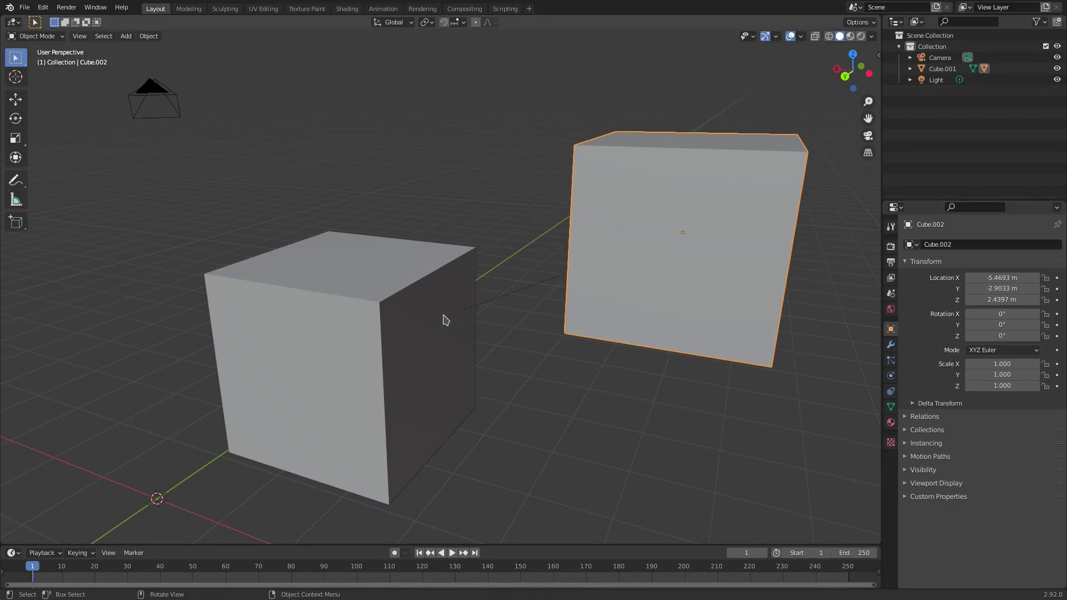
key("alt+p")
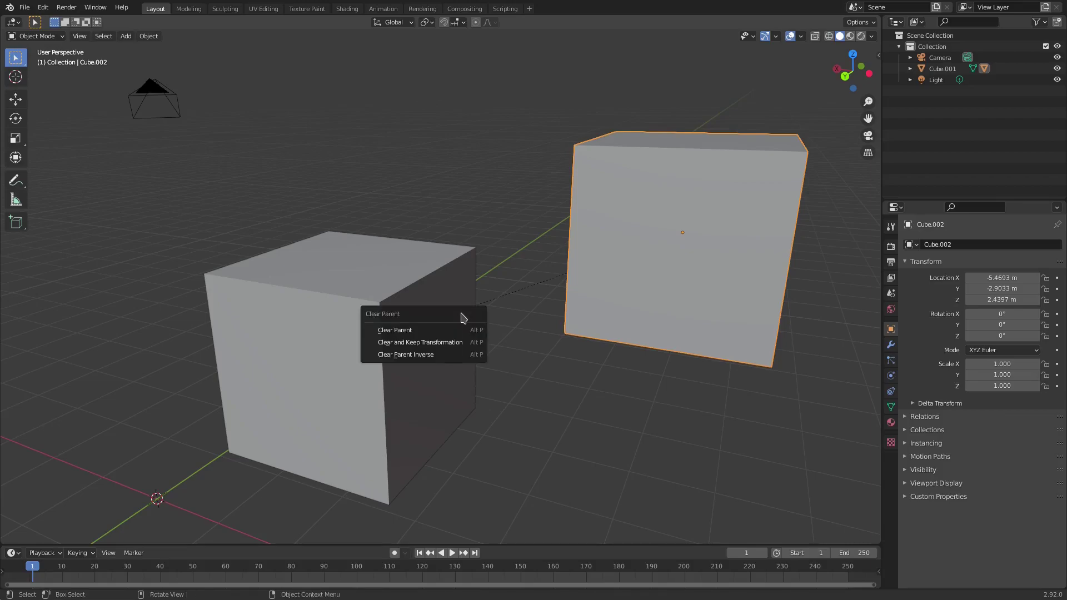
left_click(389, 342)
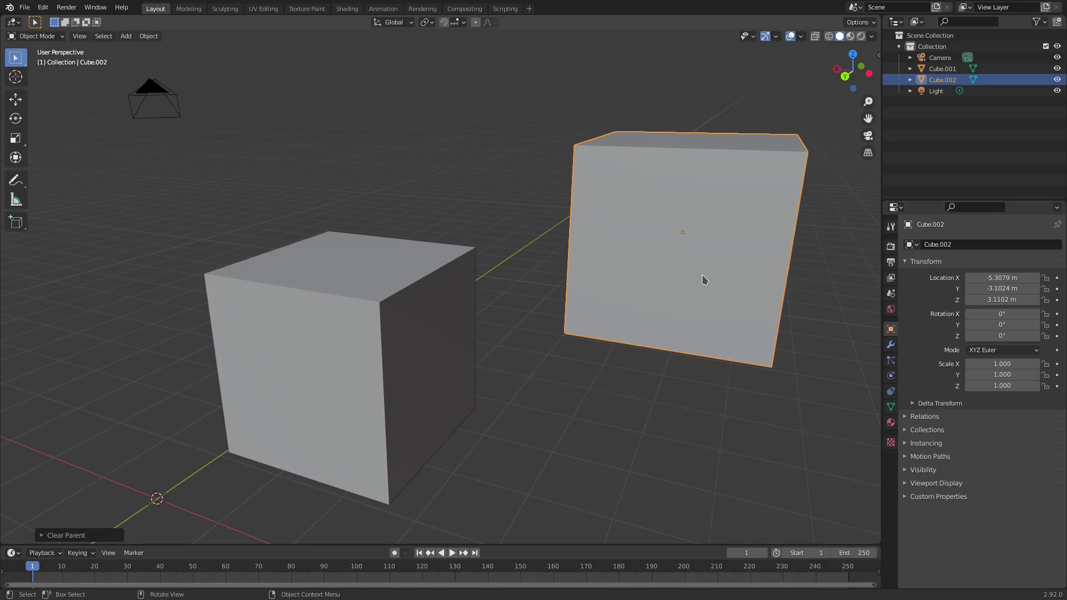
Step: Try moving the former parent cube to test whether the other cube still follows
left_click(386, 350)
key("g")
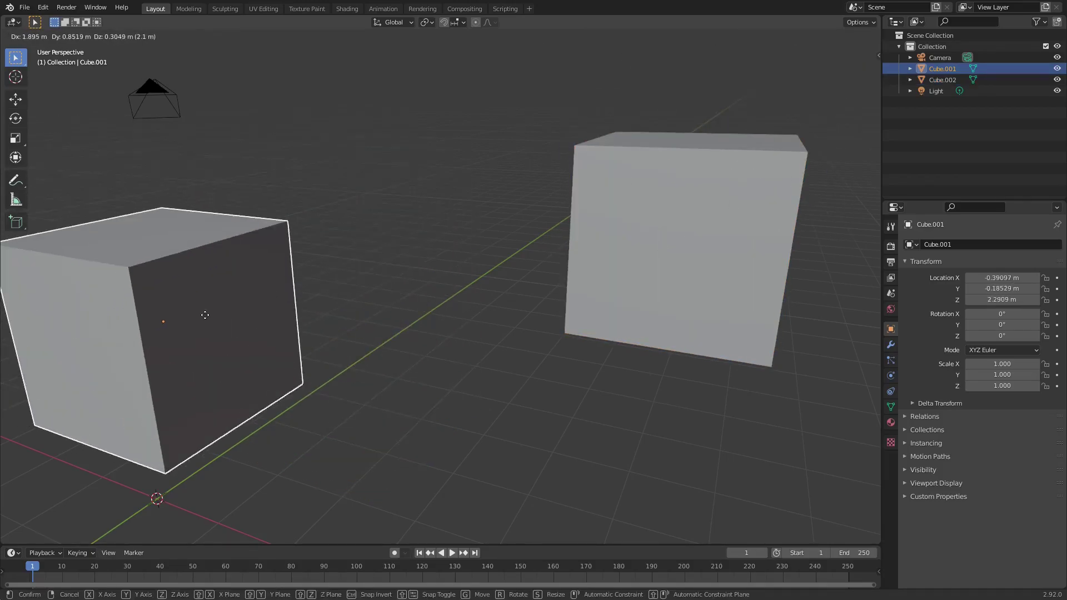
right_click(205, 315)
Step: Select both cubes together
scroll(495, 366, "down", 4)
left_click_drag(598, 323, 243, 281)
scroll(367, 372, "down", 3)
middle_click_drag(367, 372, 832, 406)
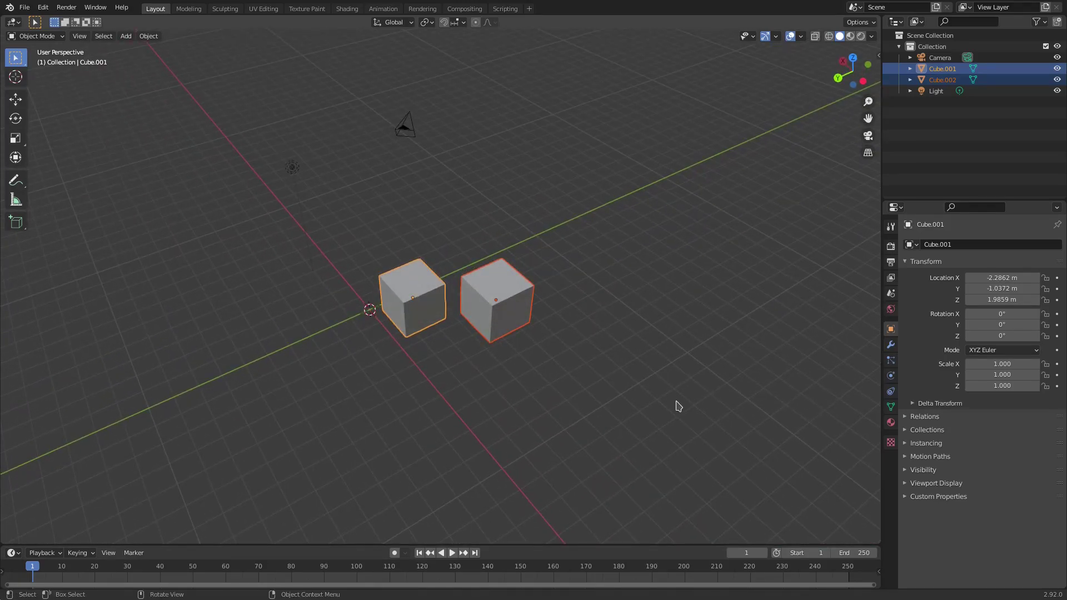
middle_click_drag(677, 406, 322, 418)
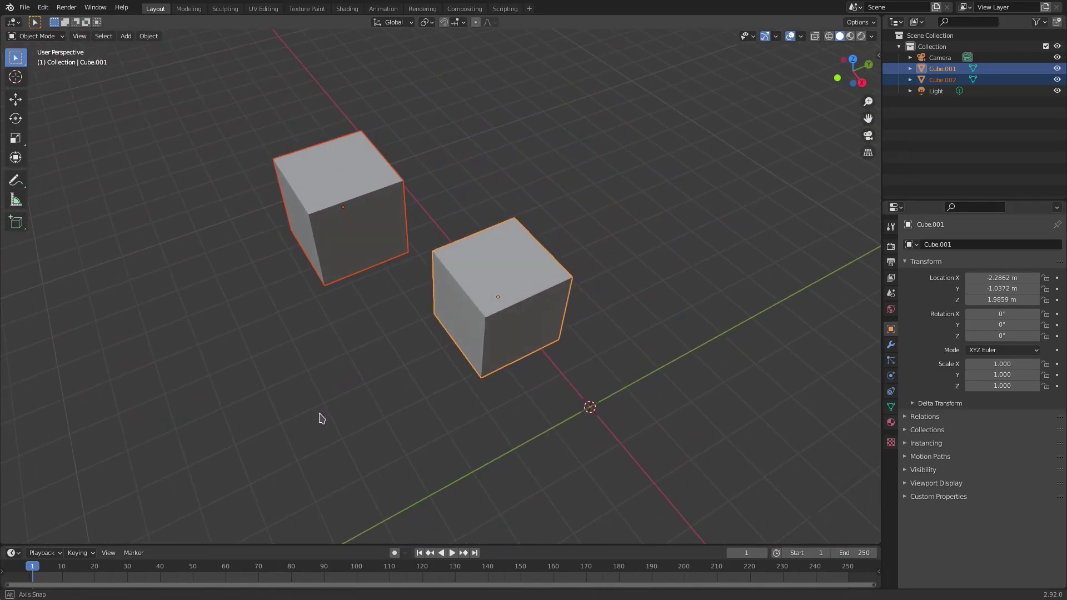